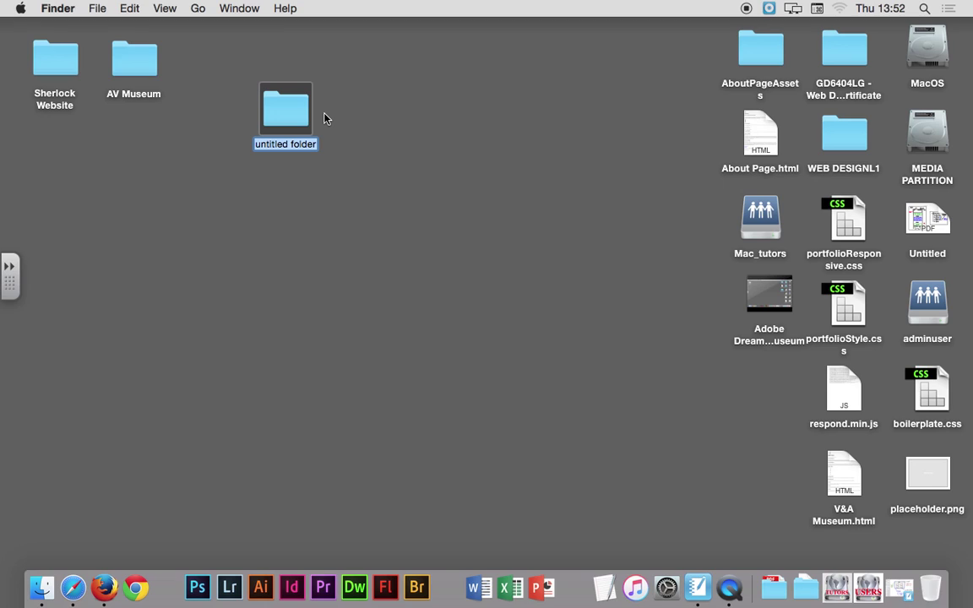
Step: Name the new desktop folder Bikes and create a subfolder named images inside it
{"action": "type", "text": "Bikes"}
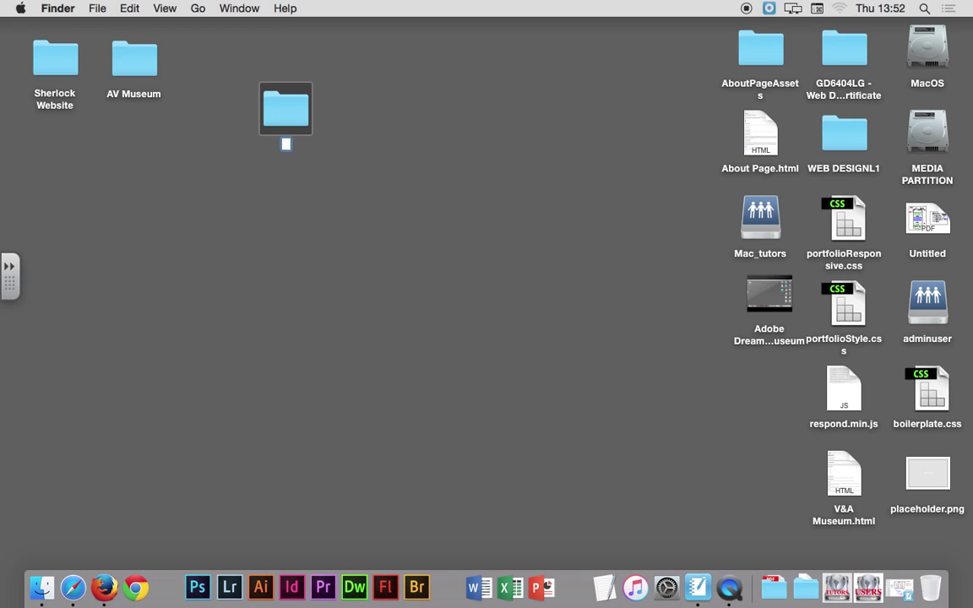
{"action": "key", "text": "Return"}
{"action": "double_click", "coordinate": [274, 116]}
{"action": "right_click", "coordinate": [525, 159]}
{"action": "left_click", "coordinate": [551, 167]}
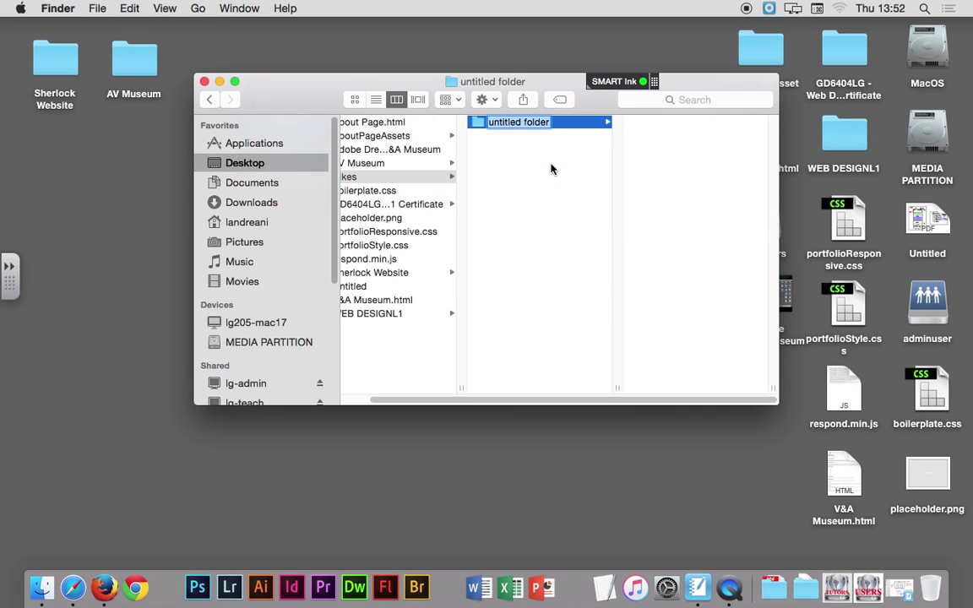
{"action": "type", "text": "ime"}
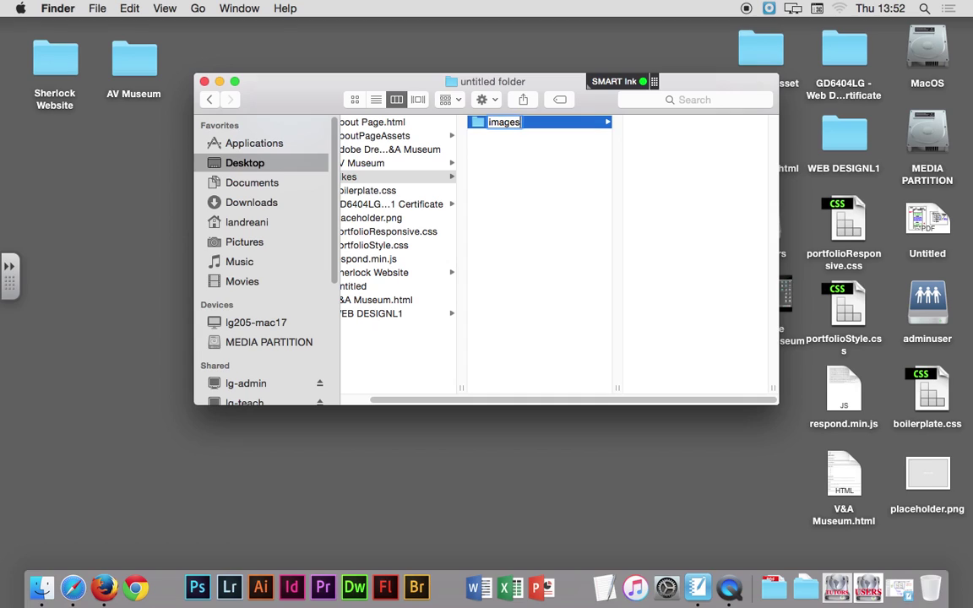
{"action": "key", "text": "Return"}
Step: Create a second subfolder named tmp inside the Bikes folder
{"action": "right_click", "coordinate": [551, 175]}
{"action": "left_click", "coordinate": [589, 183]}
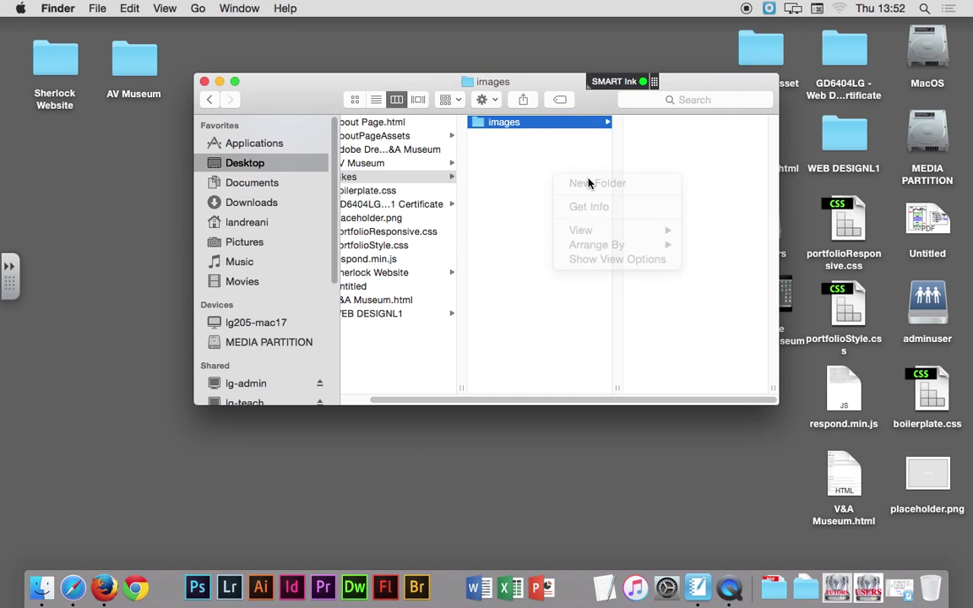
{"action": "type", "text": "t"}
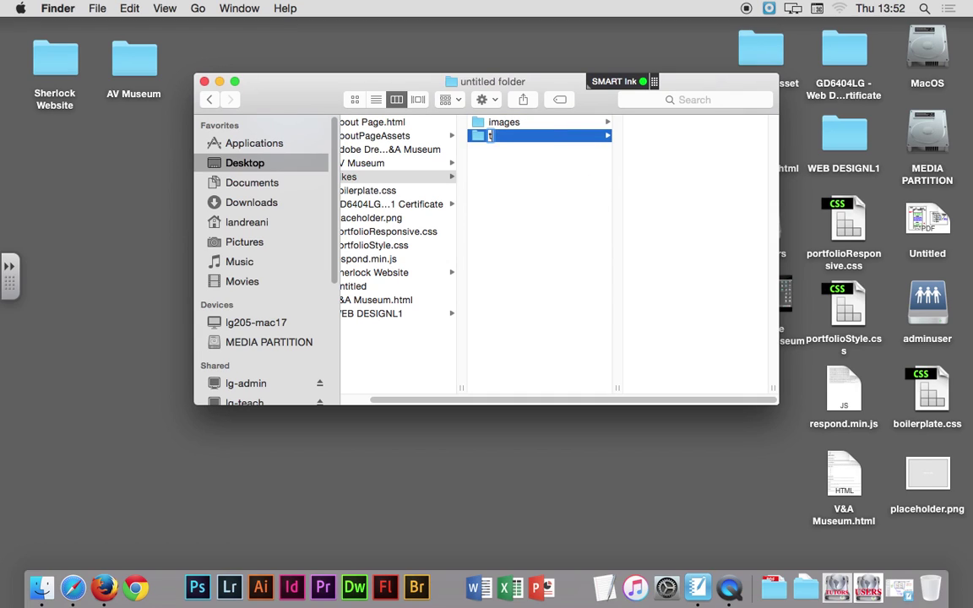
{"action": "key", "text": "Return"}
{"action": "left_click", "coordinate": [567, 223]}
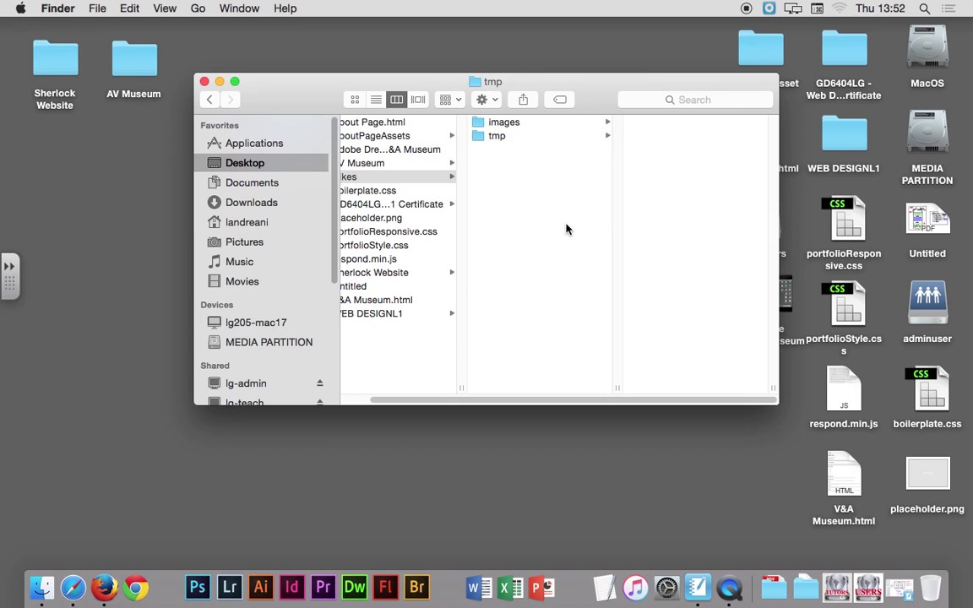
Step: Add a third subfolder named psd to the Bikes folder
{"action": "right_click", "coordinate": [621, 203]}
{"action": "left_click", "coordinate": [654, 210]}
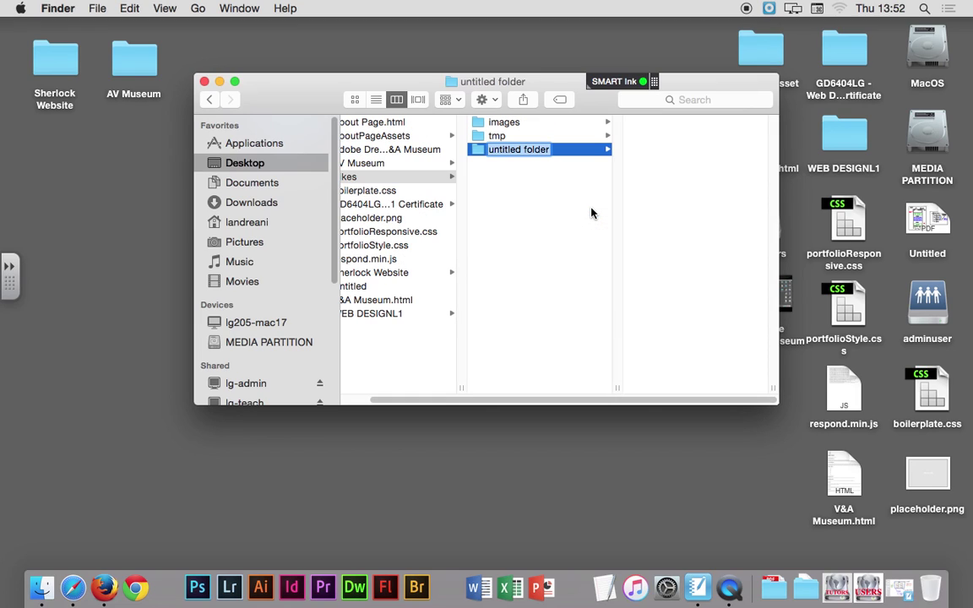
{"action": "type", "text": "psd"}
{"action": "key", "text": "Return"}
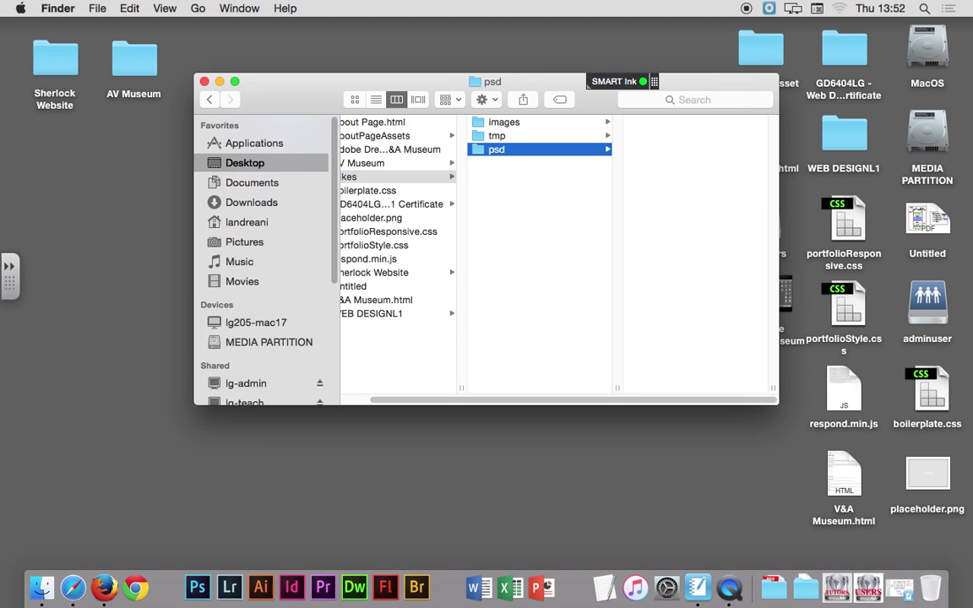
{"action": "left_click", "coordinate": [562, 239]}
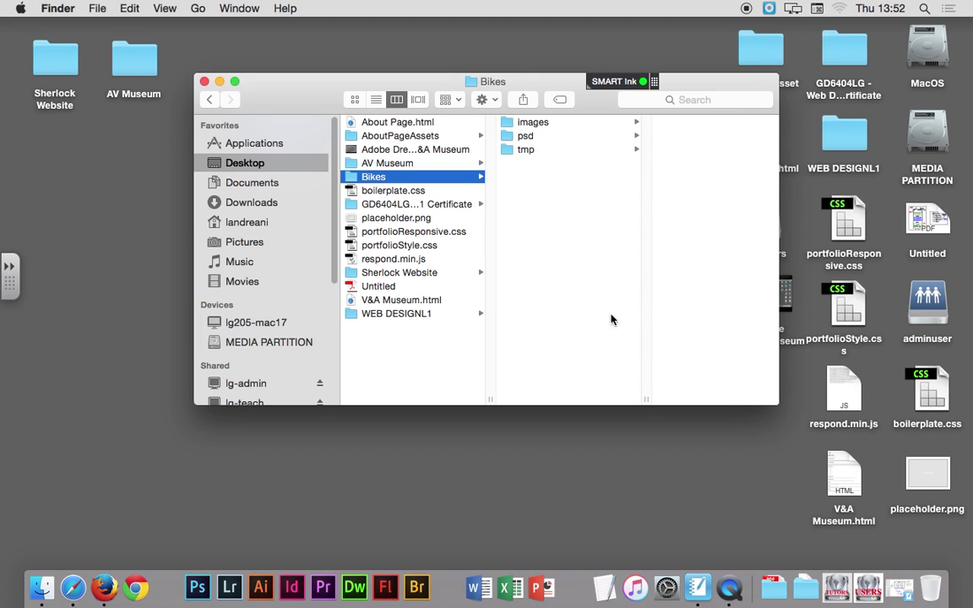
Step: Switch to Firefox, search the web for bikes, and show the image results
{"action": "left_click", "coordinate": [112, 588]}
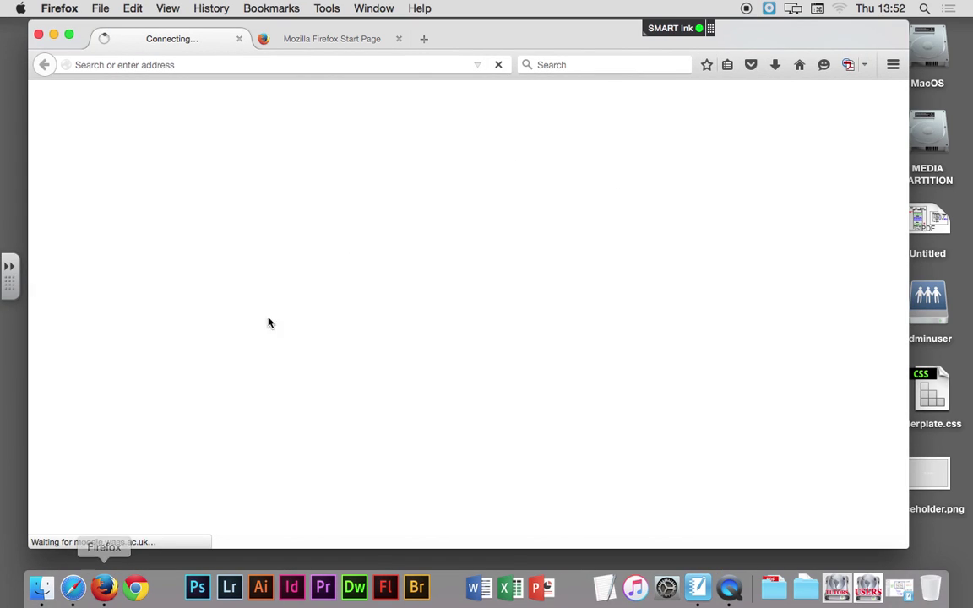
{"action": "left_click", "coordinate": [633, 66]}
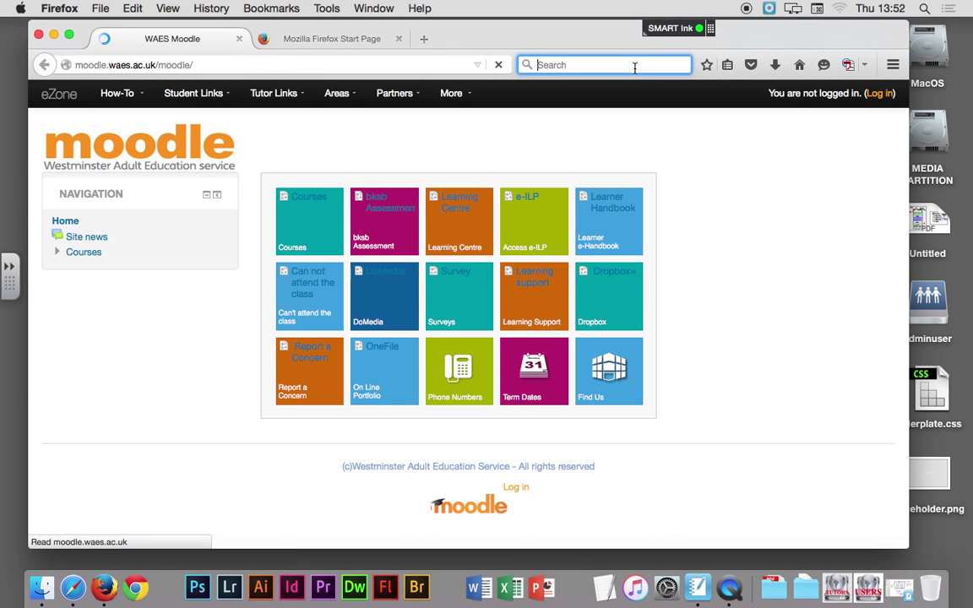
{"action": "type", "text": "bikes"}
{"action": "key", "text": "Return"}
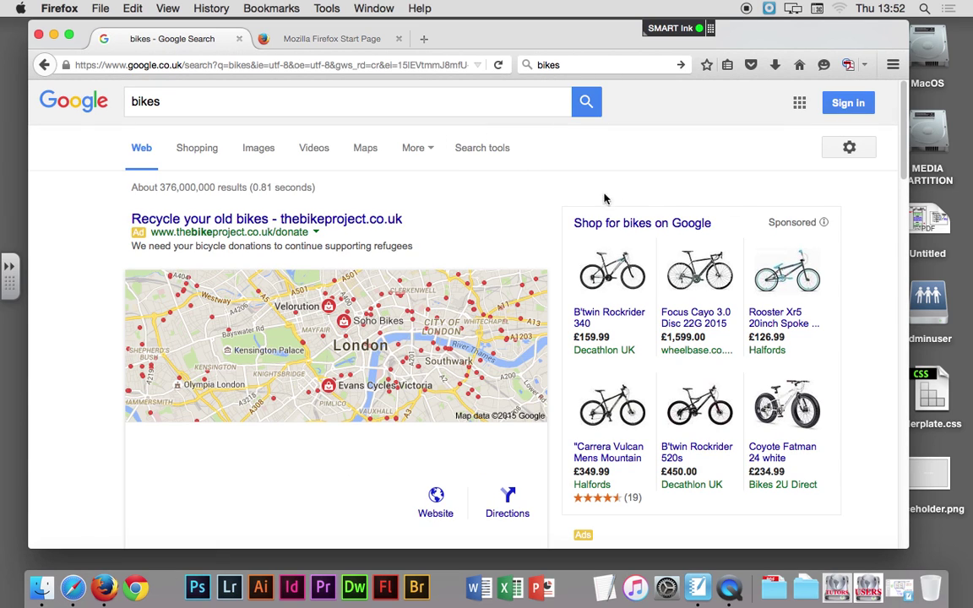
{"action": "left_click", "coordinate": [261, 156]}
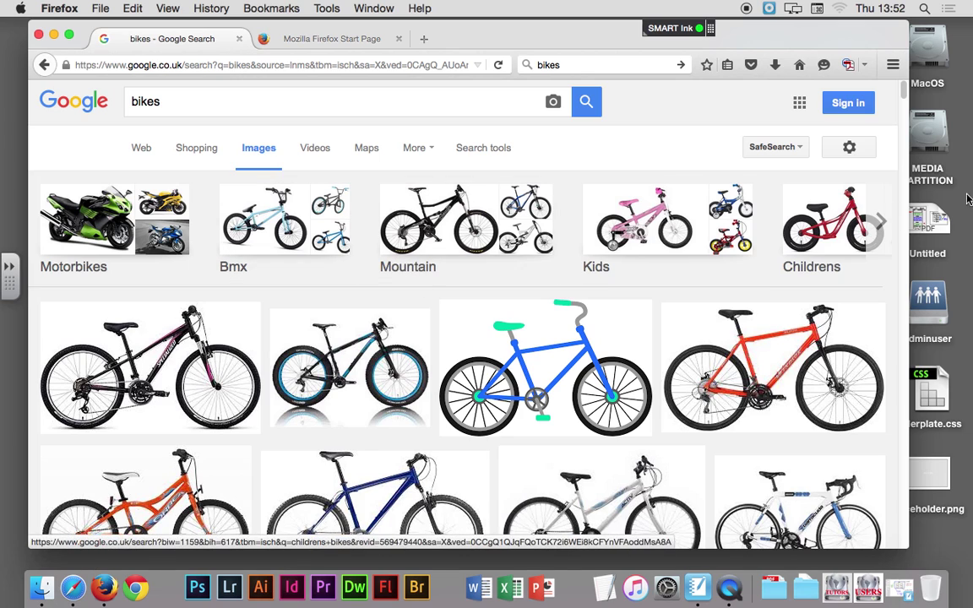
Step: Open the red Islabikes picture from dartsfarm.co.uk at full size and copy it into the tmp folder
{"action": "scroll", "coordinate": [902, 102], "scroll_direction": "down", "scroll_amount": 10}
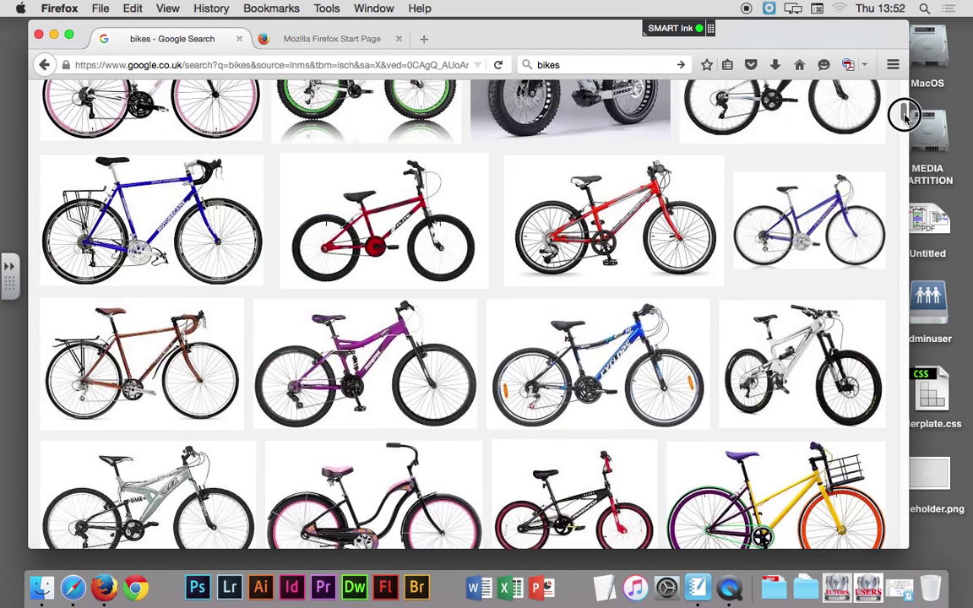
{"action": "left_click", "coordinate": [627, 213]}
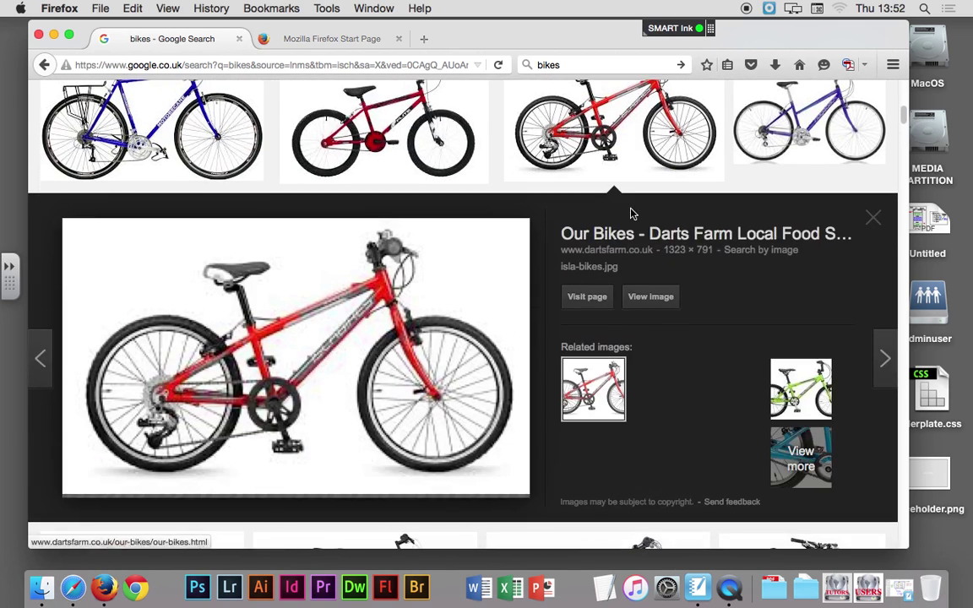
{"action": "left_click", "coordinate": [636, 301]}
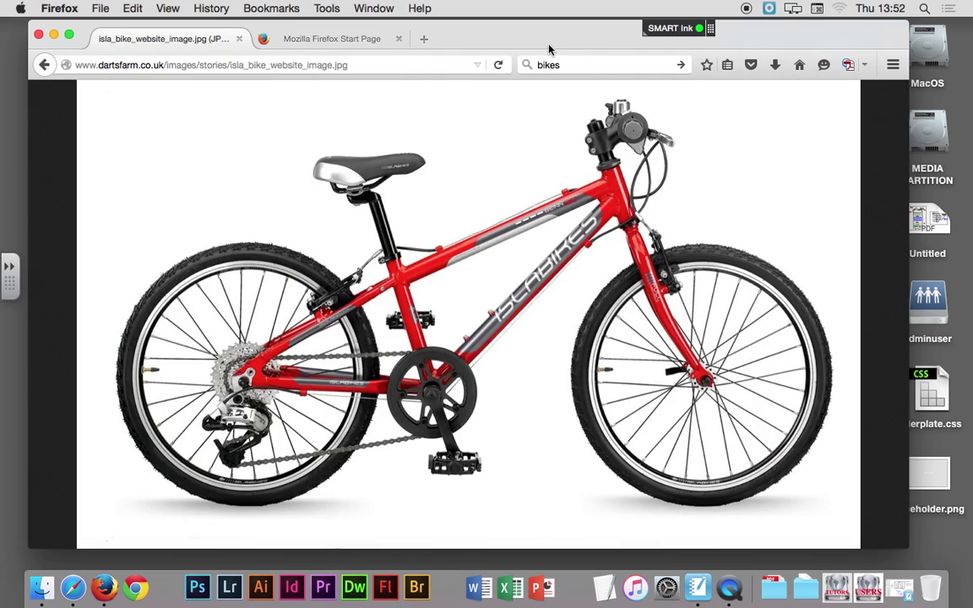
{"action": "left_click_drag", "start_coordinate": [549, 49], "coordinate": [423, 263]}
{"action": "left_click_drag", "start_coordinate": [424, 408], "coordinate": [528, 152]}
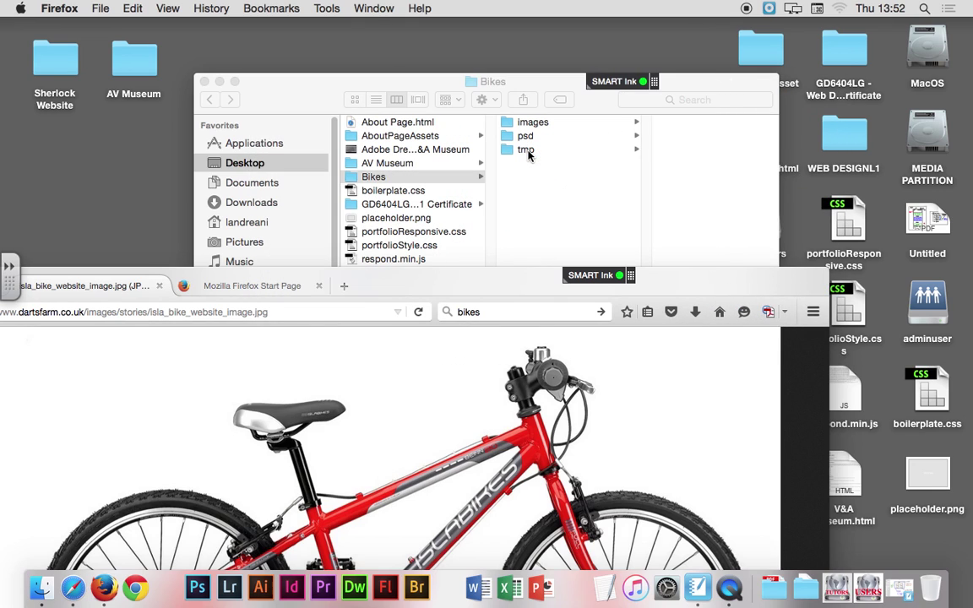
{"action": "left_click_drag", "start_coordinate": [429, 291], "coordinate": [545, 63]}
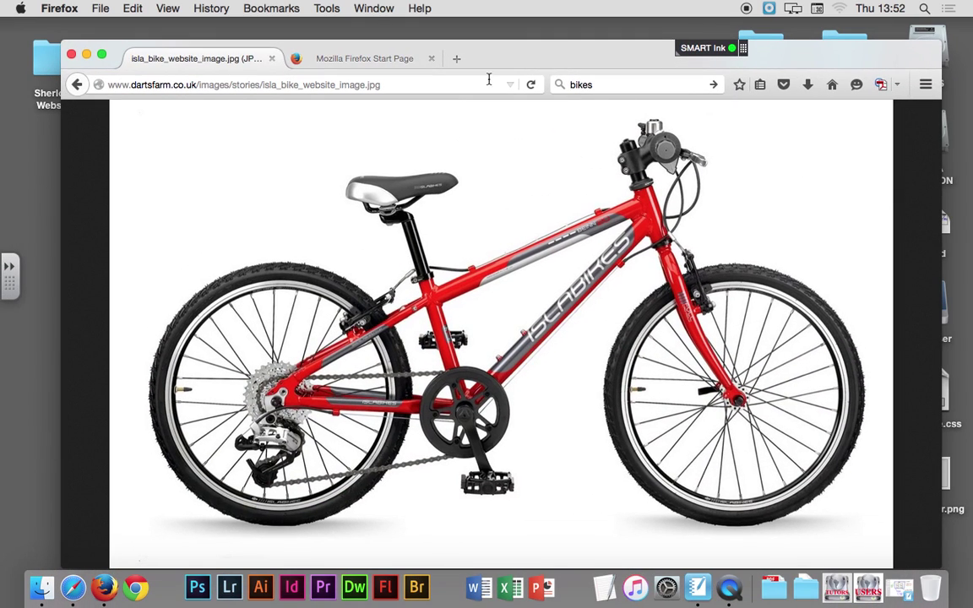
Step: From the related images, open the white Islabikes Beinn 29er picture at full size and copy it into the tmp folder
{"action": "left_click", "coordinate": [76, 85]}
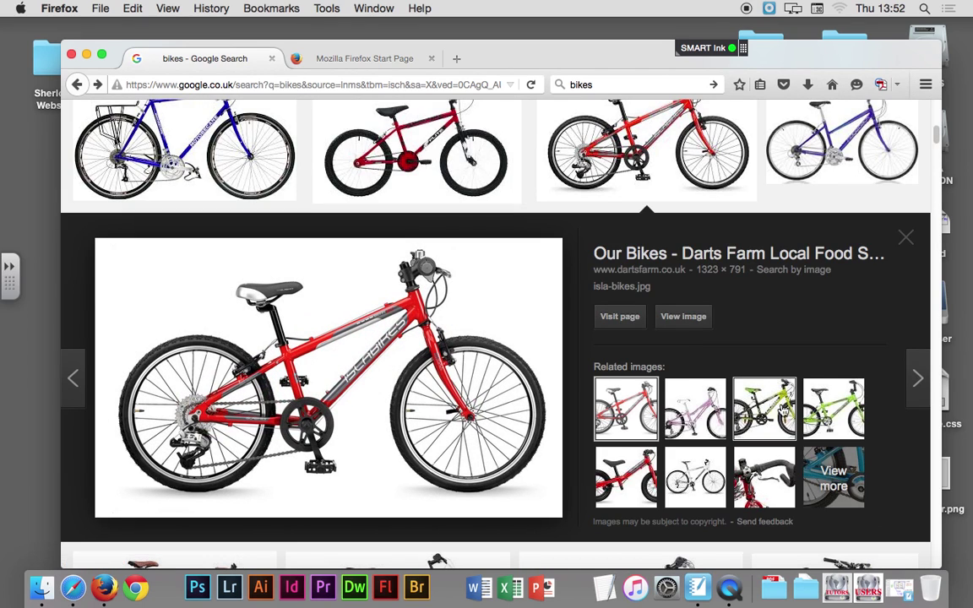
{"action": "left_click", "coordinate": [833, 410]}
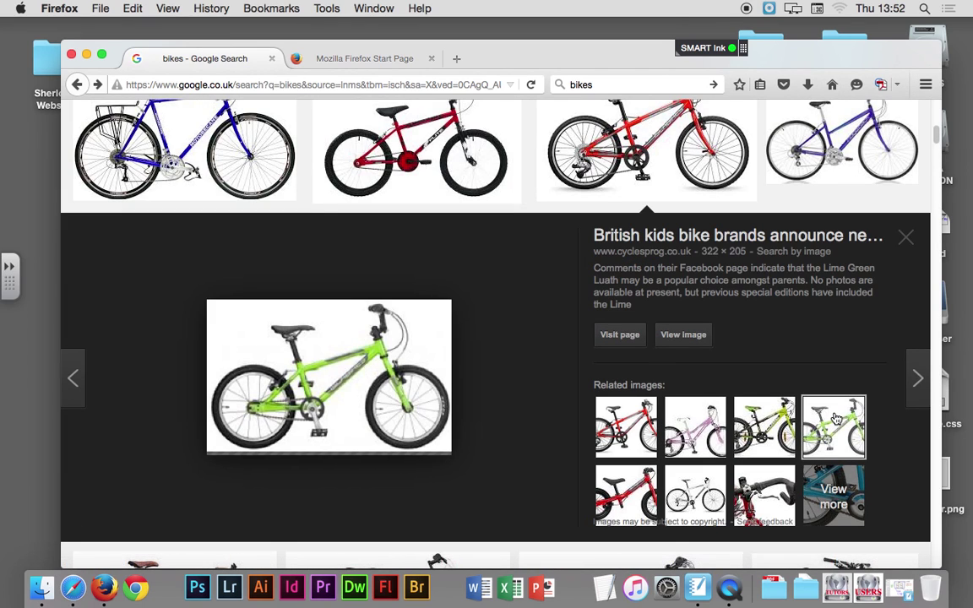
{"action": "left_click", "coordinate": [707, 495]}
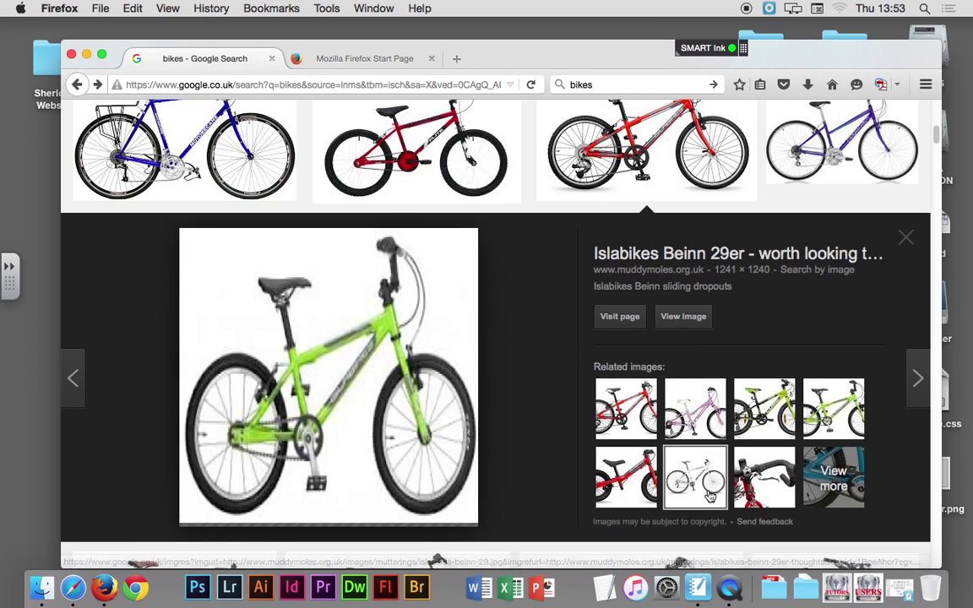
{"action": "left_click", "coordinate": [686, 324]}
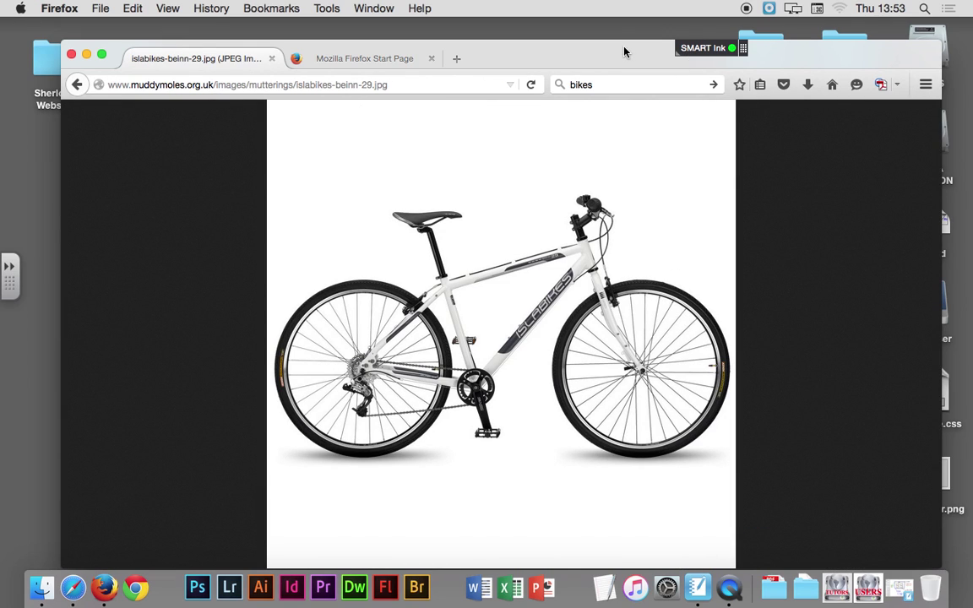
{"action": "left_click_drag", "start_coordinate": [624, 53], "coordinate": [258, 179]}
{"action": "left_click_drag", "start_coordinate": [228, 334], "coordinate": [529, 150]}
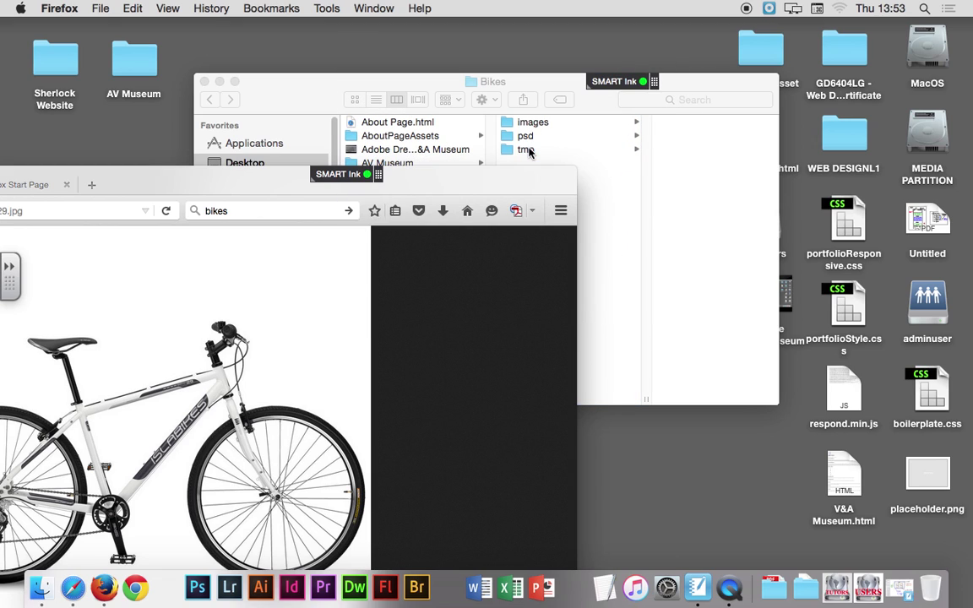
{"action": "left_click_drag", "start_coordinate": [282, 191], "coordinate": [599, 77]}
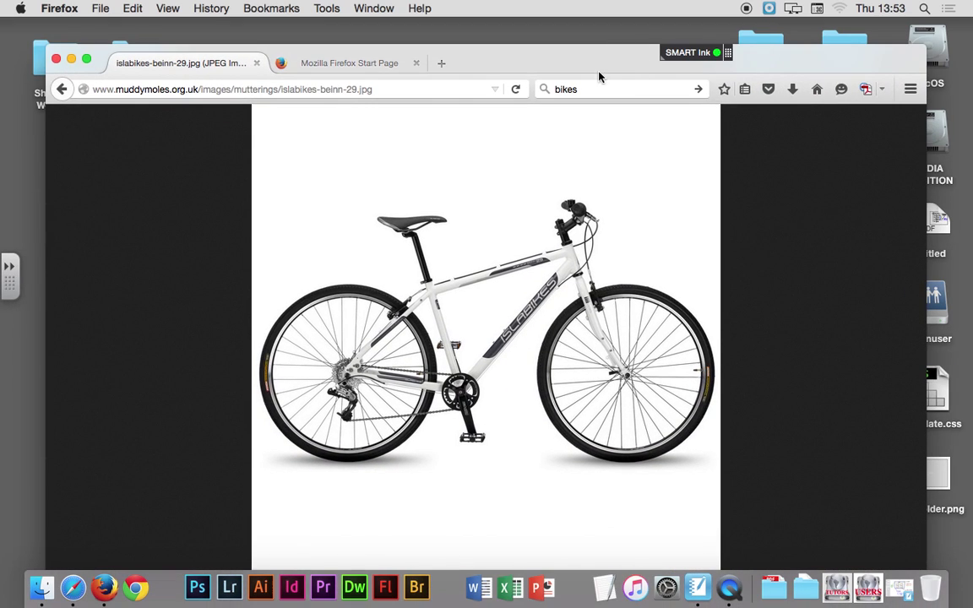
Step: Return to the image results, open the Domahidy mountain bike picture at full size, and copy it into the tmp folder
{"action": "left_click", "coordinate": [61, 90]}
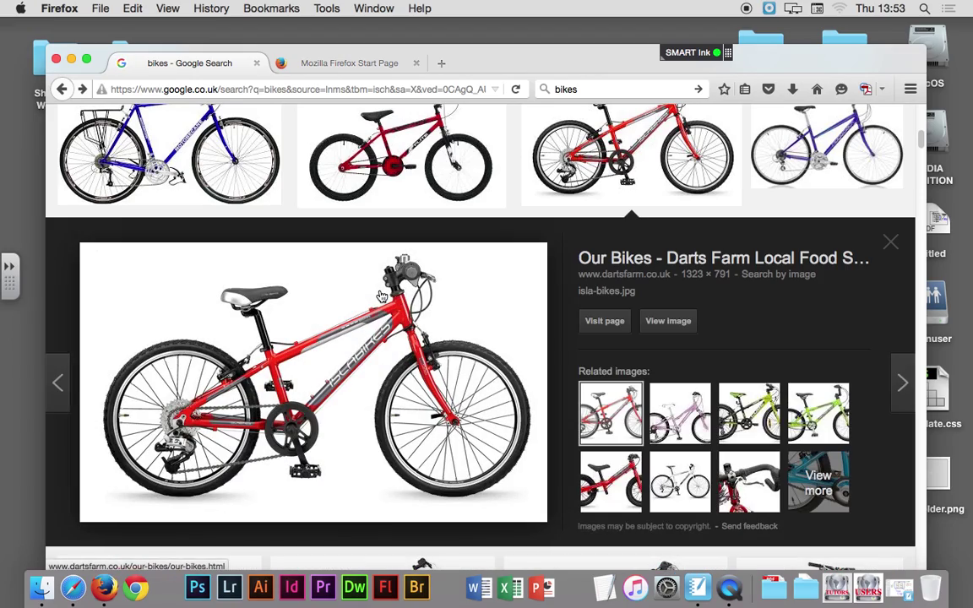
{"action": "left_click_drag", "start_coordinate": [921, 139], "coordinate": [922, 196]}
{"action": "left_click", "coordinate": [203, 235]}
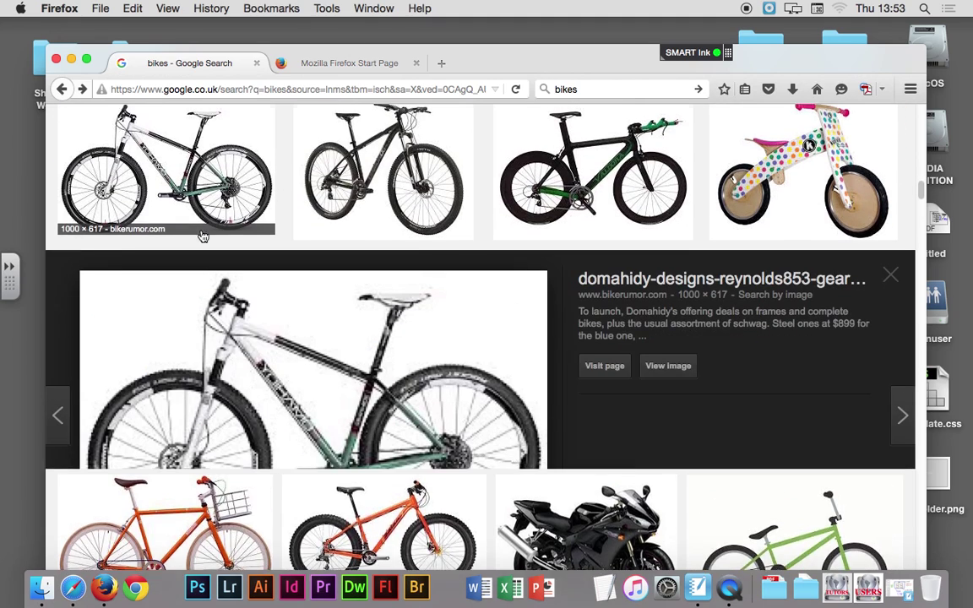
{"action": "left_click", "coordinate": [667, 334]}
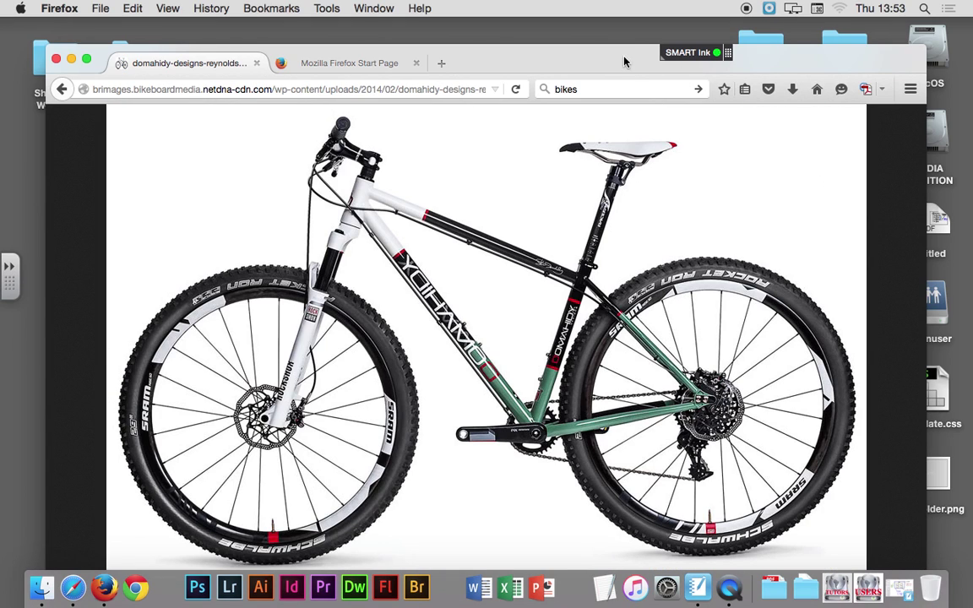
{"action": "left_click_drag", "start_coordinate": [625, 62], "coordinate": [206, 258]}
{"action": "left_click_drag", "start_coordinate": [226, 353], "coordinate": [534, 147]}
{"action": "left_click_drag", "start_coordinate": [222, 238], "coordinate": [662, 58]}
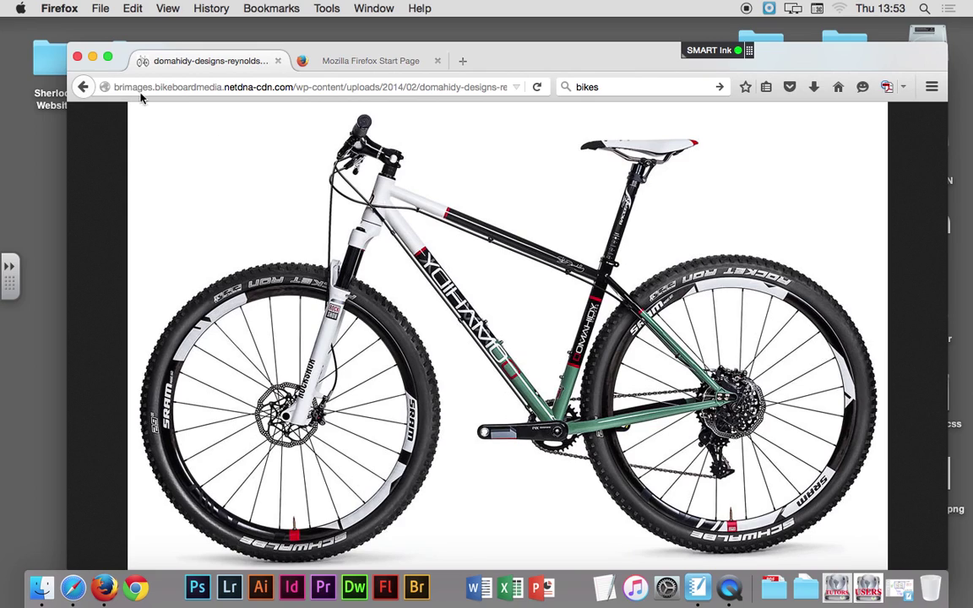
Step: Return to the image results, open the blue Motobecane Cafe Sprint picture at full size, and copy it into the tmp folder
{"action": "left_click", "coordinate": [82, 86]}
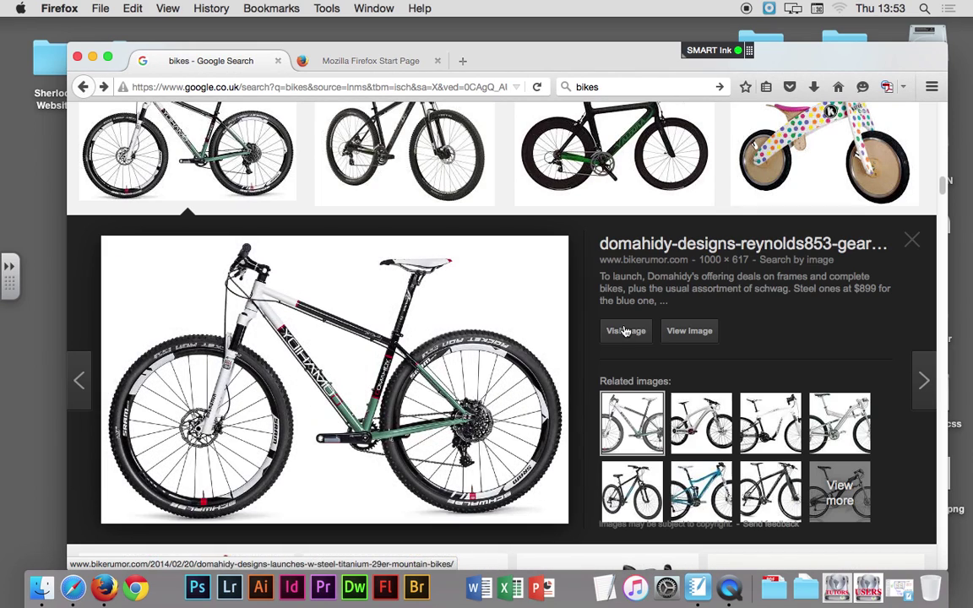
{"action": "left_click_drag", "start_coordinate": [945, 188], "coordinate": [941, 211]}
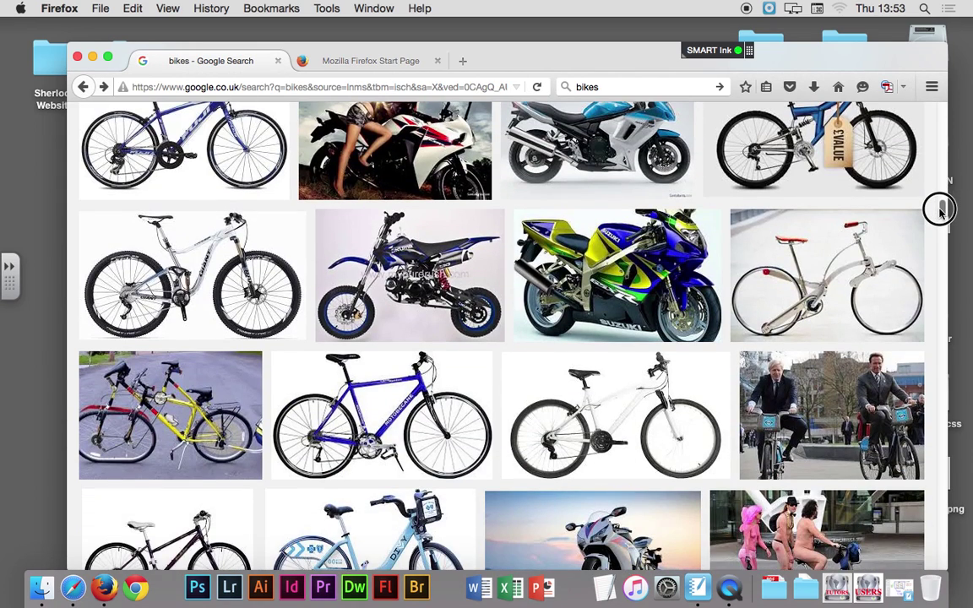
{"action": "scroll", "coordinate": [940, 211], "scroll_direction": "down", "scroll_amount": 1}
{"action": "left_click", "coordinate": [321, 381]}
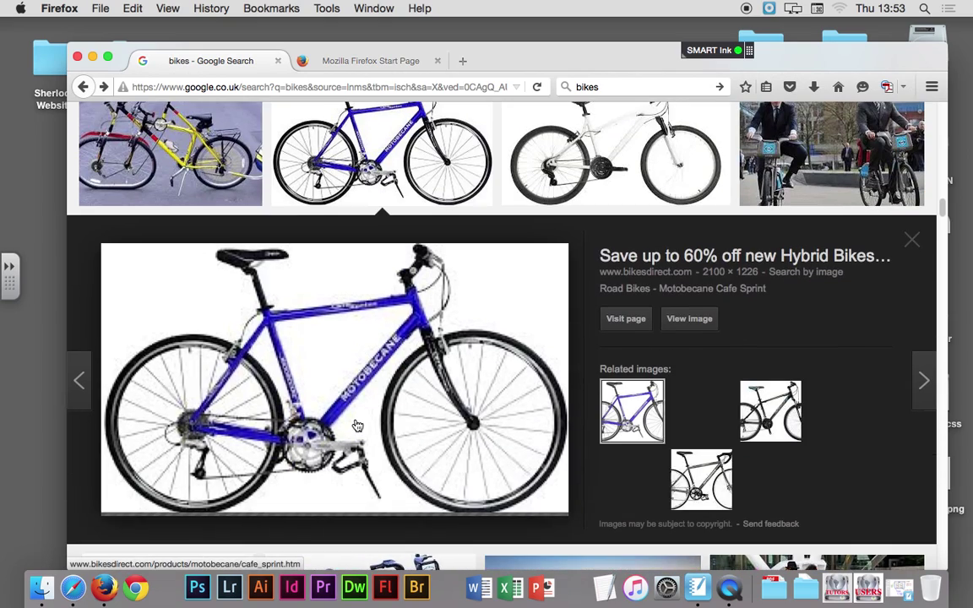
{"action": "left_click", "coordinate": [675, 325]}
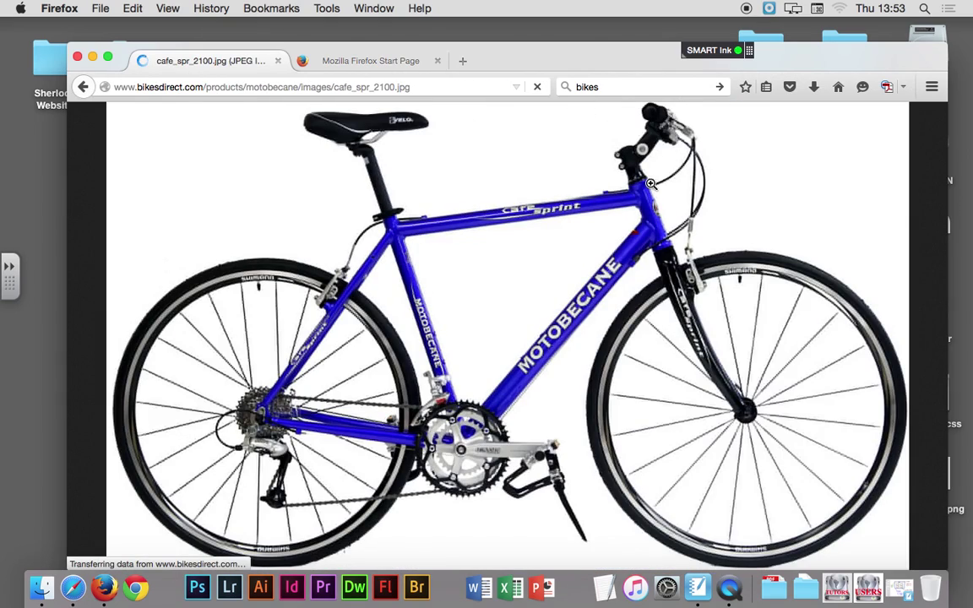
{"action": "left_click_drag", "start_coordinate": [633, 61], "coordinate": [240, 58]}
{"action": "left_click_drag", "start_coordinate": [225, 271], "coordinate": [528, 151]}
Step: Check the tmp folder in Finder, then return to the bikes image results in Firefox
{"action": "left_click", "coordinate": [540, 150]}
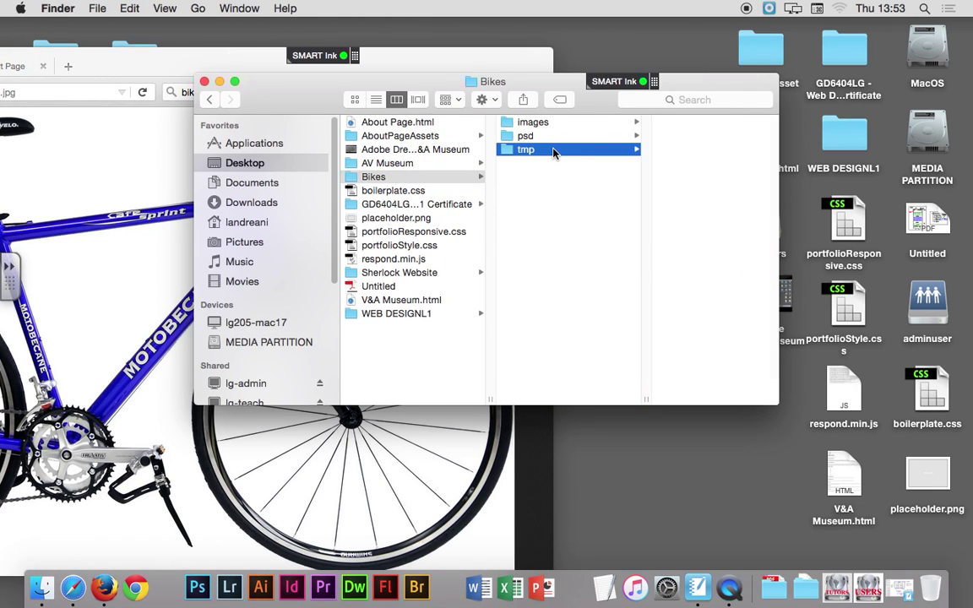
{"action": "left_click_drag", "start_coordinate": [257, 73], "coordinate": [365, 93]}
{"action": "double_click", "coordinate": [252, 68]}
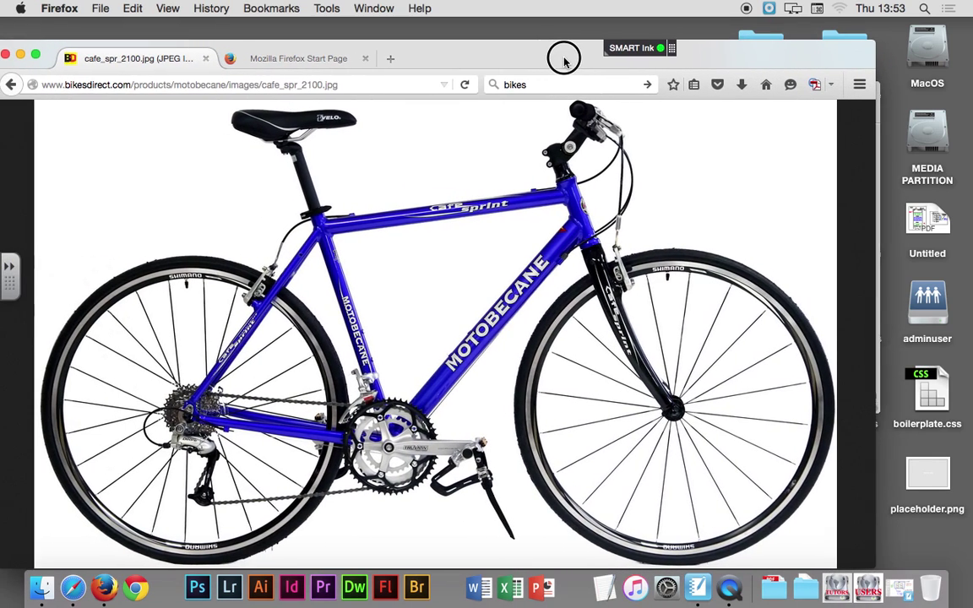
{"action": "left_click", "coordinate": [12, 85]}
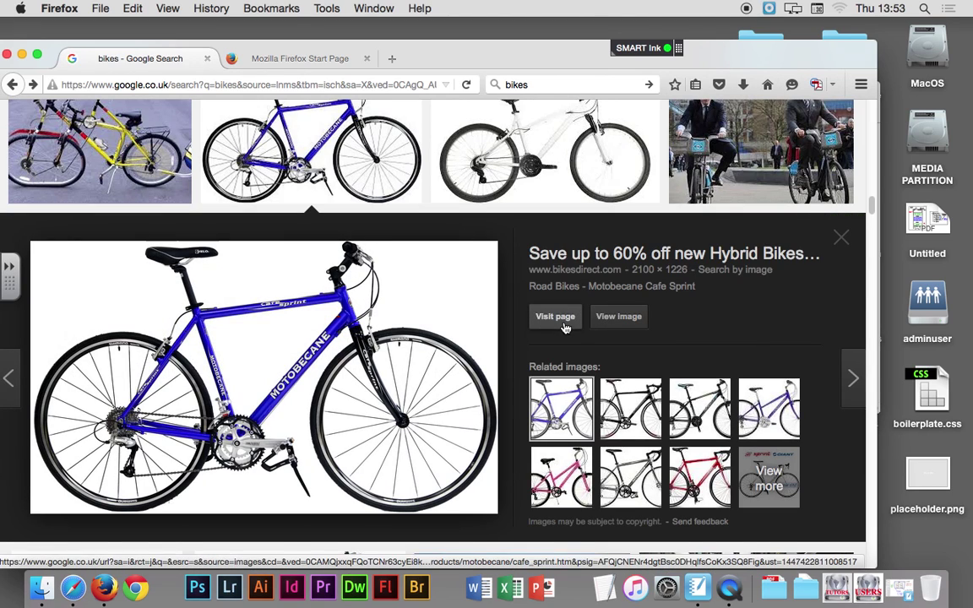
Step: Visit the source page of the blue Motobecane Cafe Sprint picture, look through it, and minimise the browser window
{"action": "left_click", "coordinate": [556, 317]}
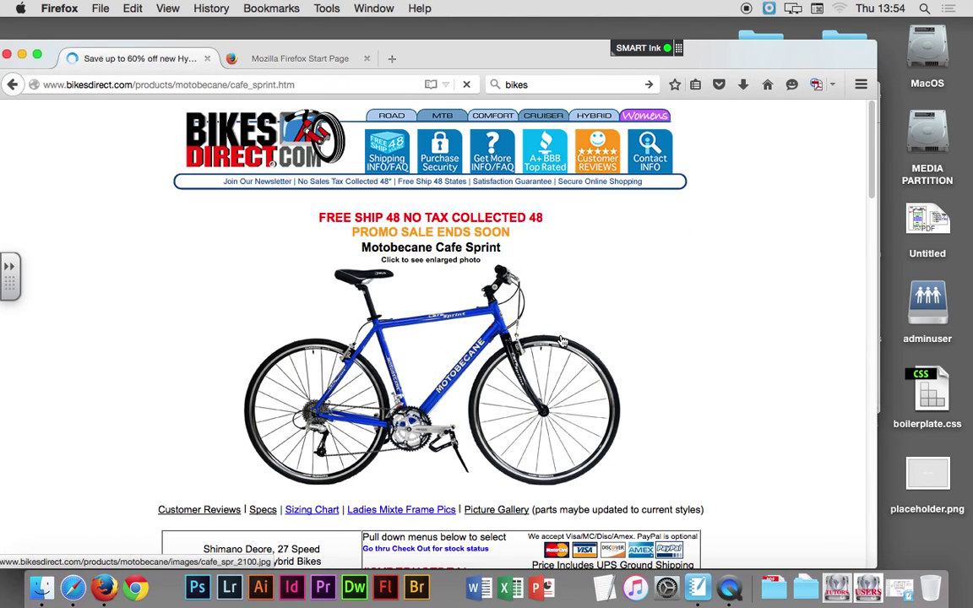
{"action": "left_click_drag", "start_coordinate": [872, 182], "coordinate": [864, 347]}
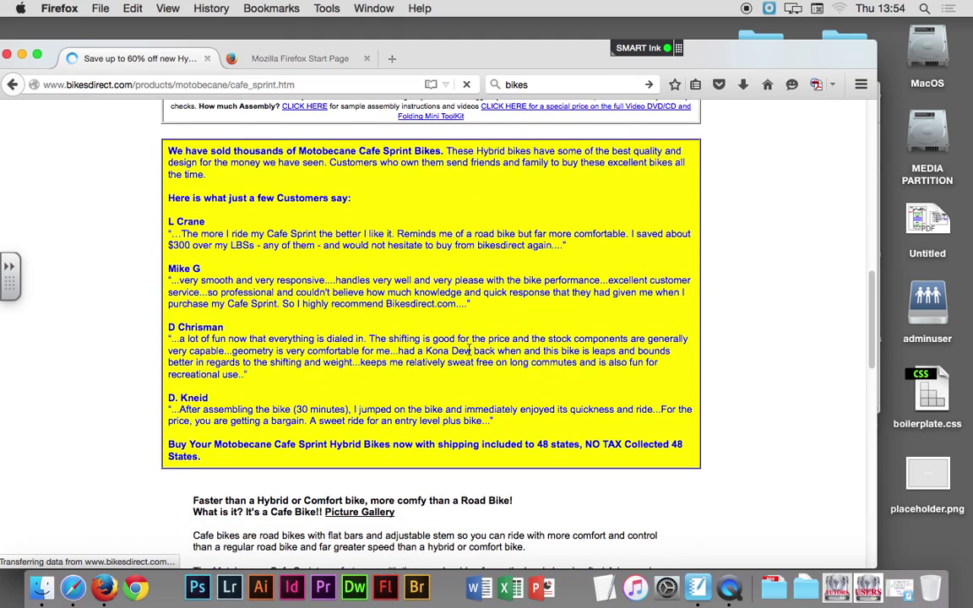
{"action": "left_click", "coordinate": [22, 55]}
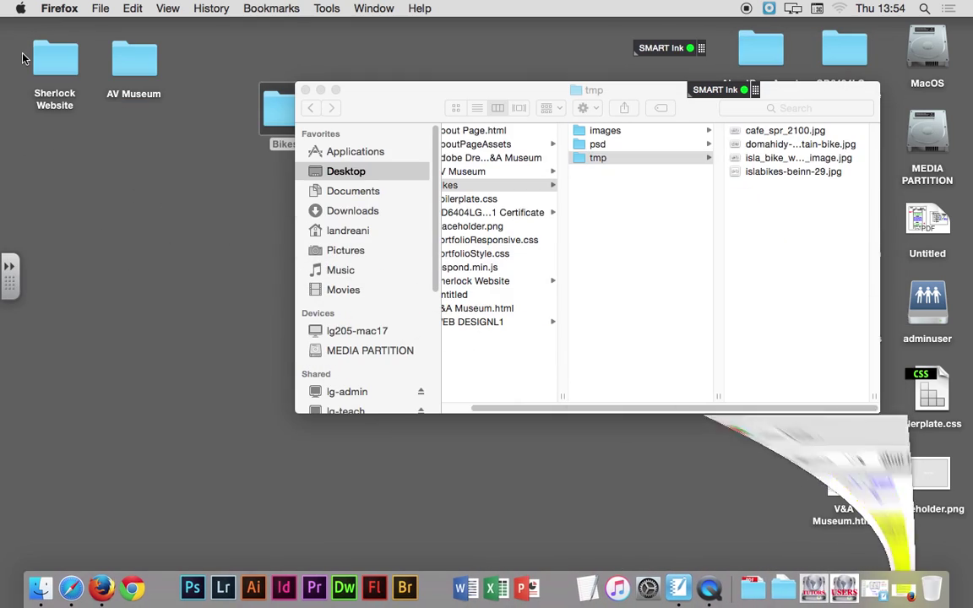
Step: Open all the bike pictures from the tmp folder in Photoshop and choose the Crop tool with the W x H x Resolution option
{"action": "left_click", "coordinate": [765, 207]}
{"action": "left_click_drag", "start_coordinate": [764, 206], "coordinate": [187, 585]}
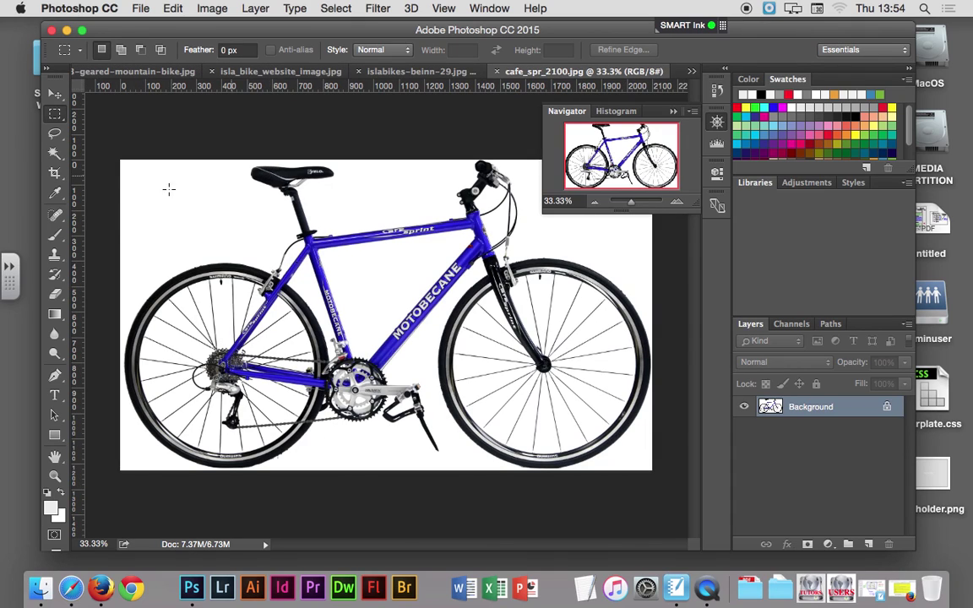
{"action": "left_click", "coordinate": [56, 174]}
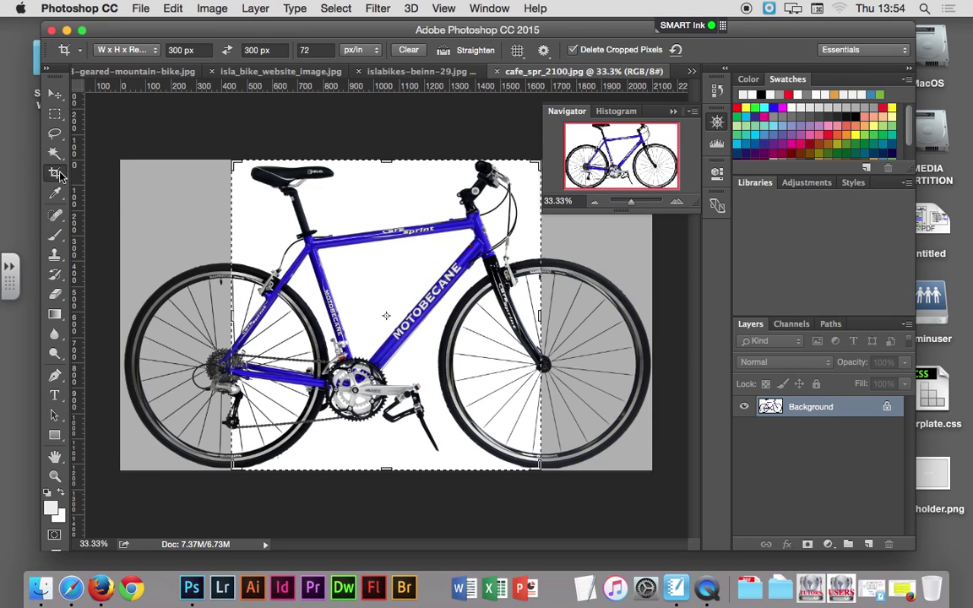
{"action": "left_click", "coordinate": [133, 51]}
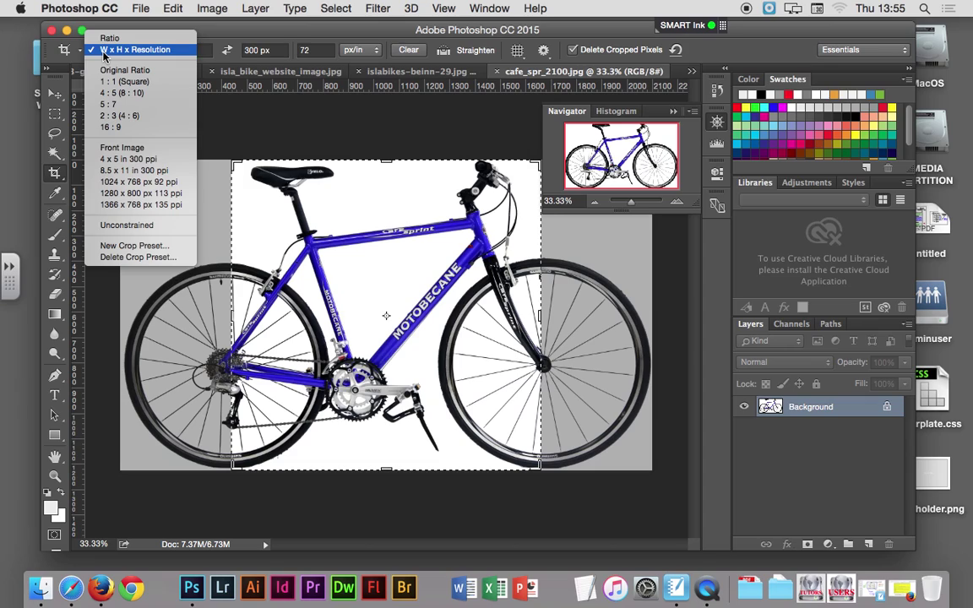
{"action": "left_click", "coordinate": [104, 52]}
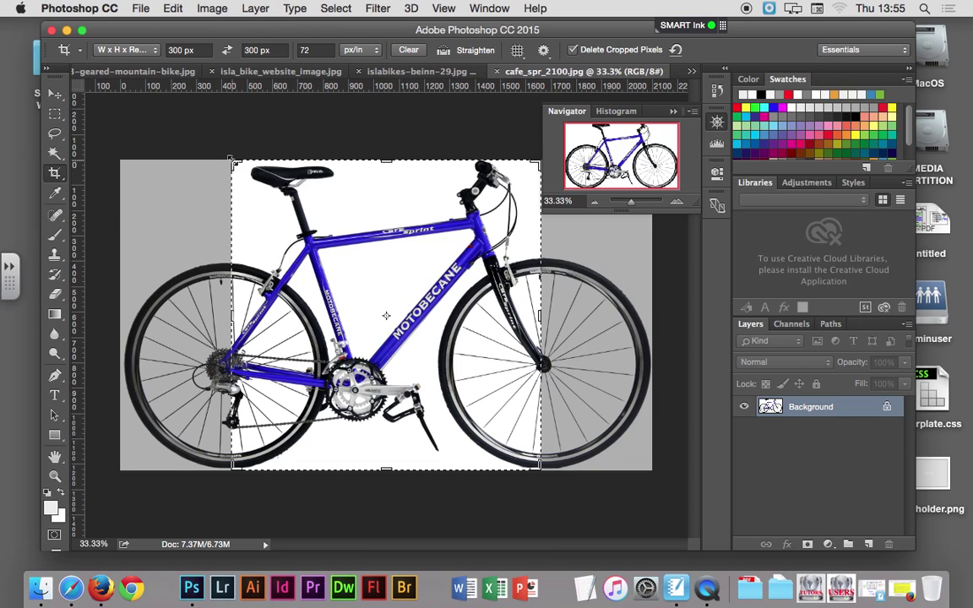
Step: Enlarge the square crop frame on cafe_spr_2100.jpg beyond the canvas so it encloses the whole blue bike
{"action": "left_click_drag", "start_coordinate": [233, 159], "coordinate": [175, 108]}
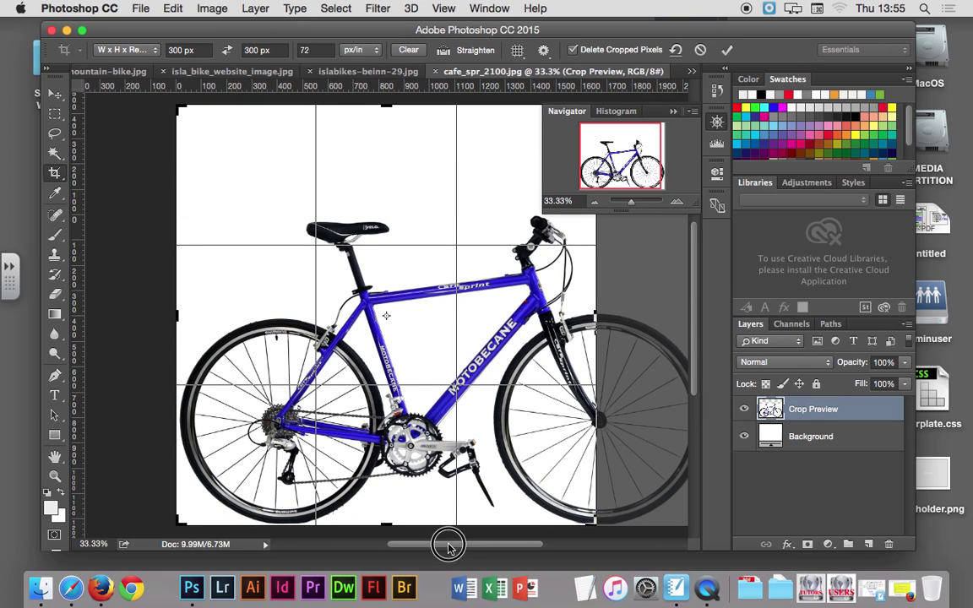
{"action": "left_click_drag", "start_coordinate": [445, 543], "coordinate": [478, 540]}
{"action": "left_click_drag", "start_coordinate": [691, 374], "coordinate": [691, 413]}
{"action": "left_click_drag", "start_coordinate": [497, 430], "coordinate": [558, 468]}
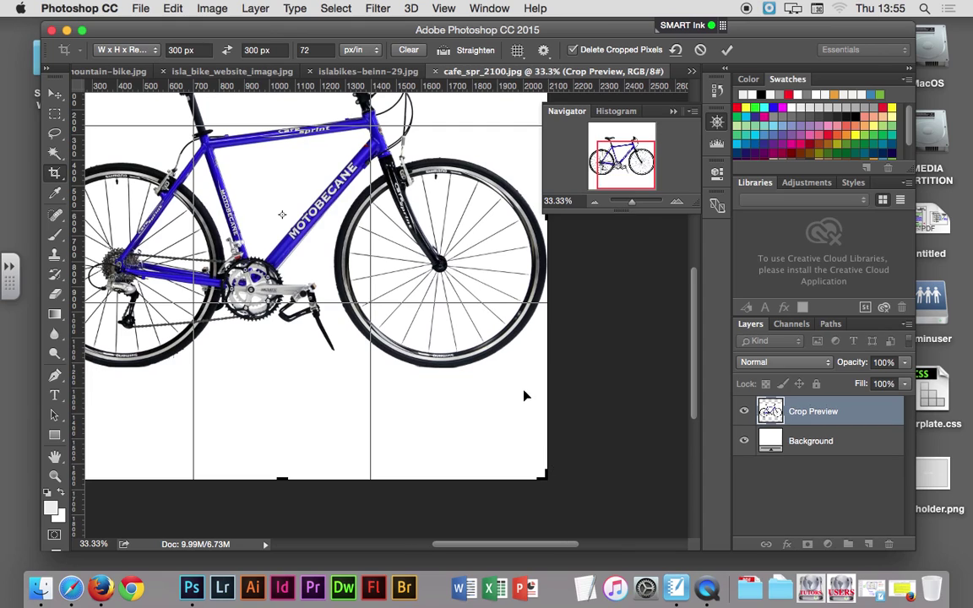
{"action": "mouse_move", "coordinate": [691, 391]}
{"action": "left_mouse_down"}
{"action": "mouse_move", "coordinate": [692, 287]}
{"action": "mouse_move", "coordinate": [689, 384]}
{"action": "left_mouse_up"}
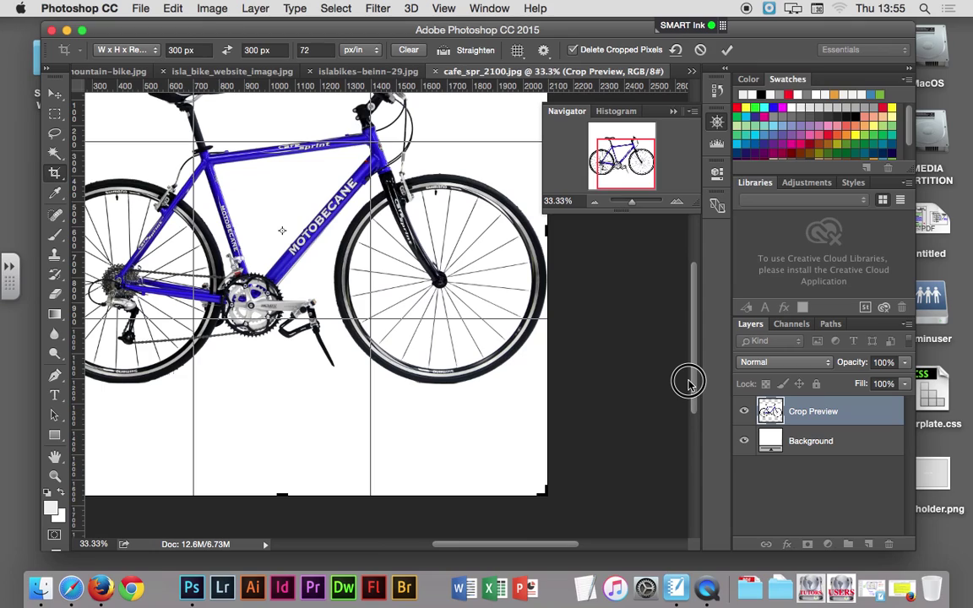
Step: Try red ca3636 as the background colour for the extended crop area, and reset it to white ffffff
{"action": "left_click", "coordinate": [61, 522]}
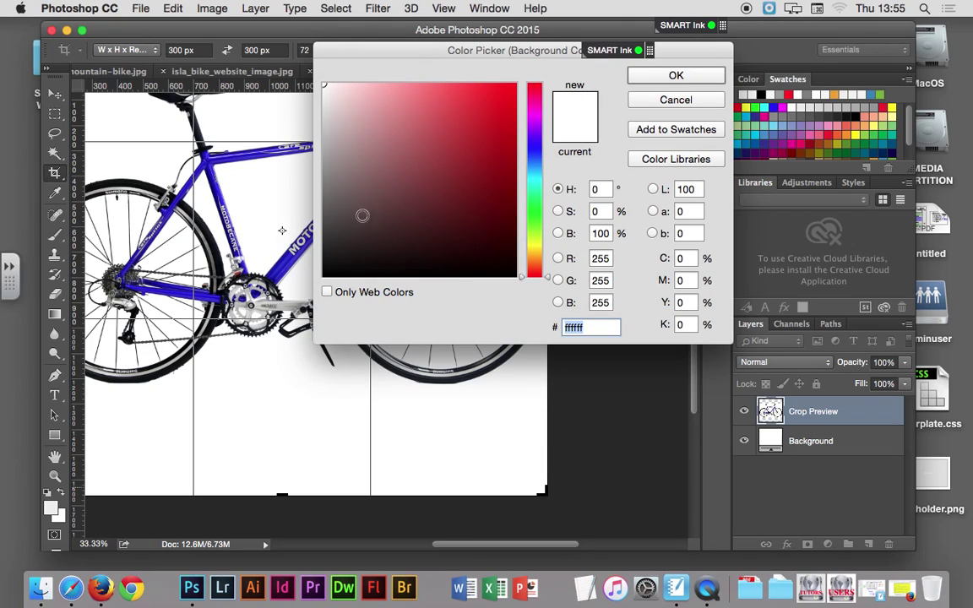
{"action": "left_click", "coordinate": [465, 123]}
{"action": "left_click", "coordinate": [649, 77]}
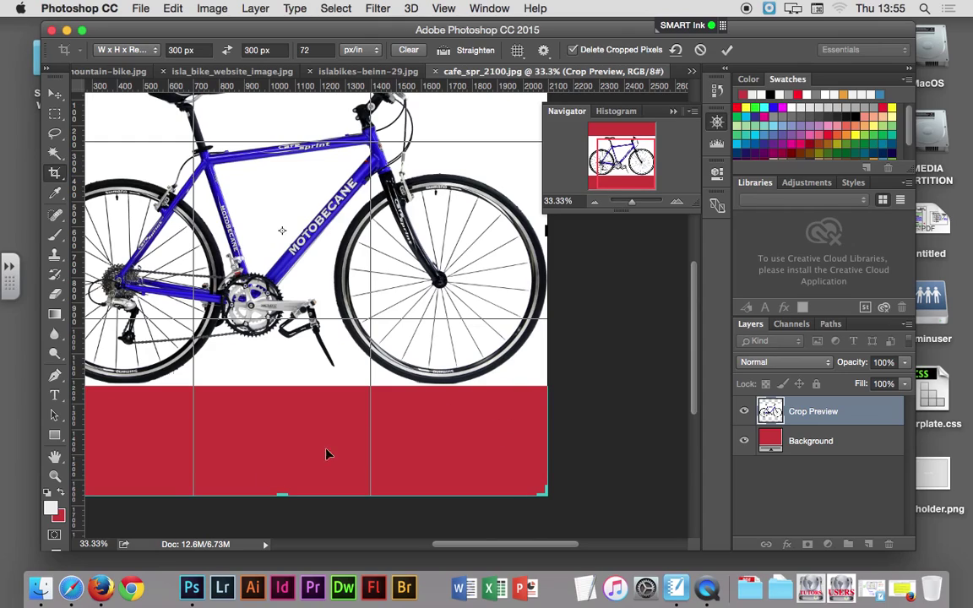
{"action": "left_click", "coordinate": [59, 519]}
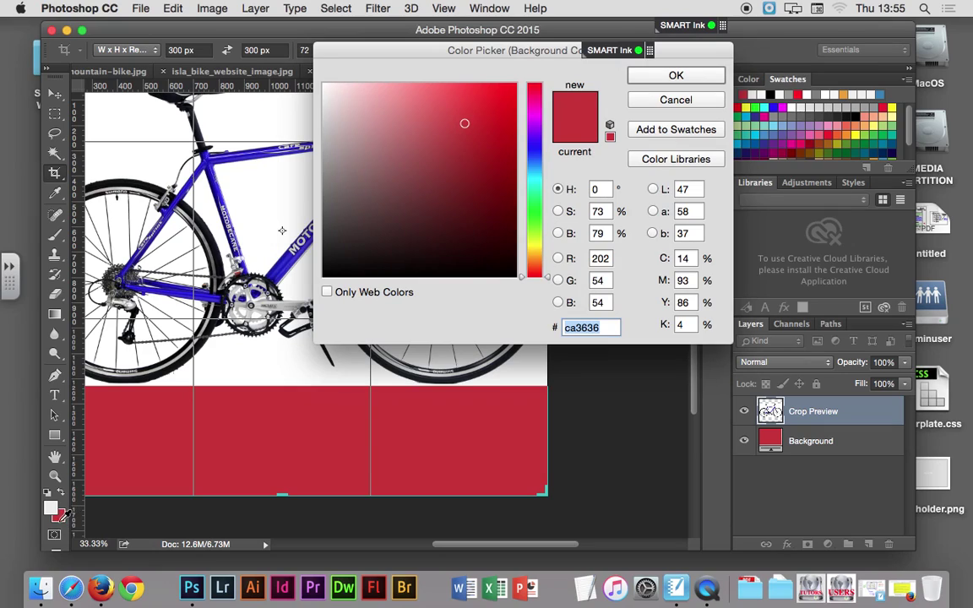
{"action": "left_click_drag", "start_coordinate": [335, 114], "coordinate": [298, 54]}
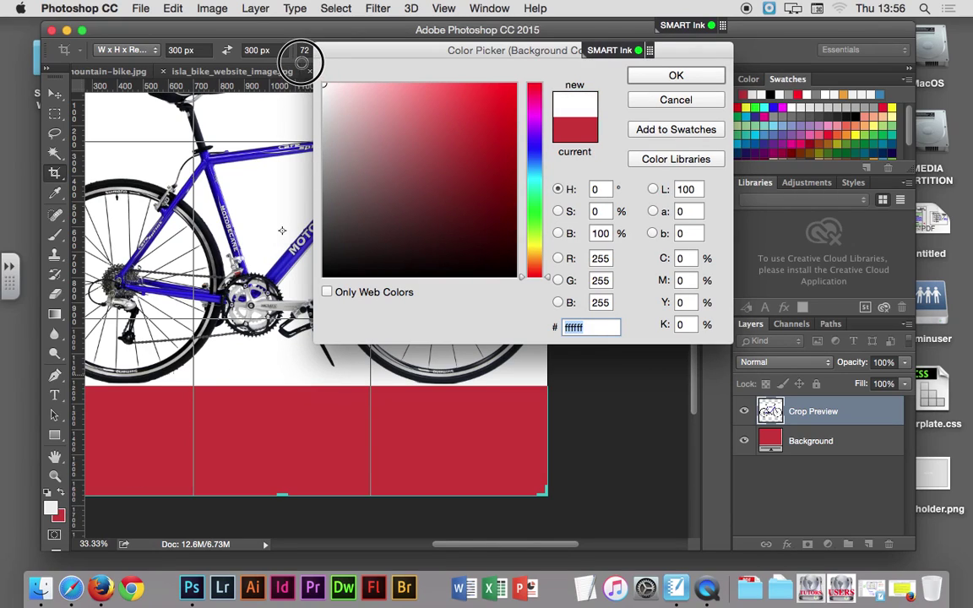
{"action": "left_click", "coordinate": [636, 73]}
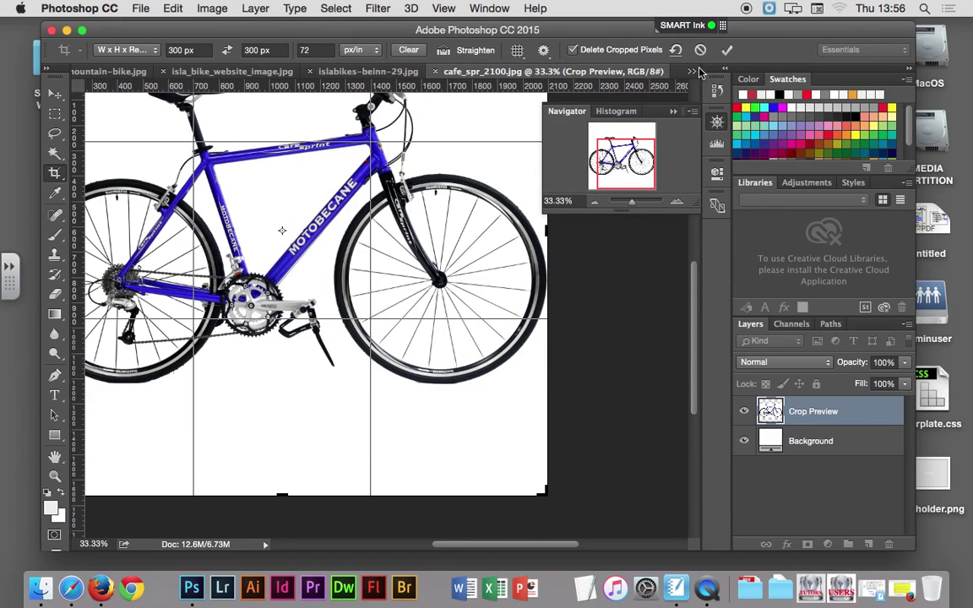
Step: Apply the crop to the blue bike picture at 300 x 300 px and 72 px/in, and inspect it enlarged
{"action": "left_click_drag", "start_coordinate": [631, 202], "coordinate": [632, 207]}
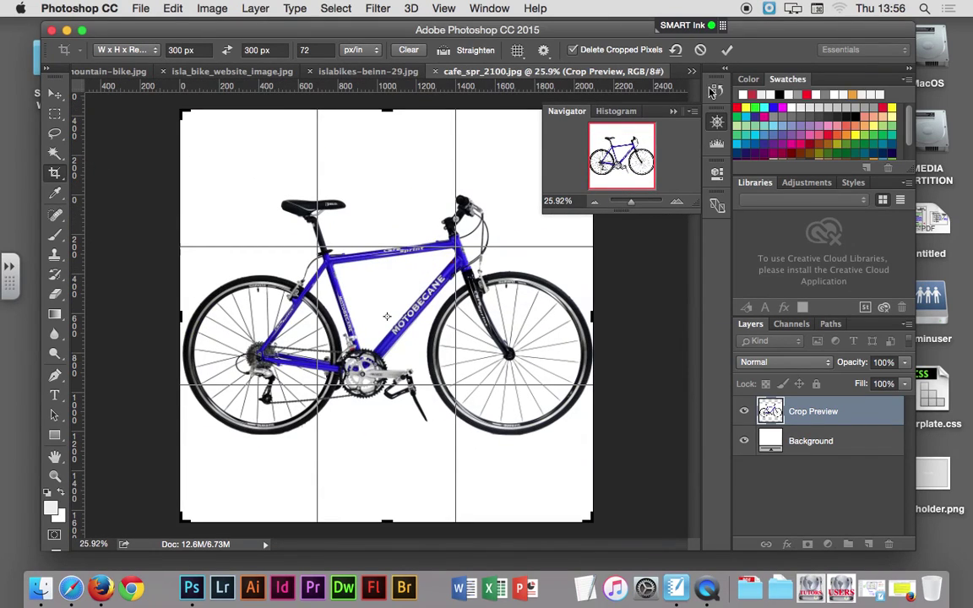
{"action": "left_click", "coordinate": [728, 51]}
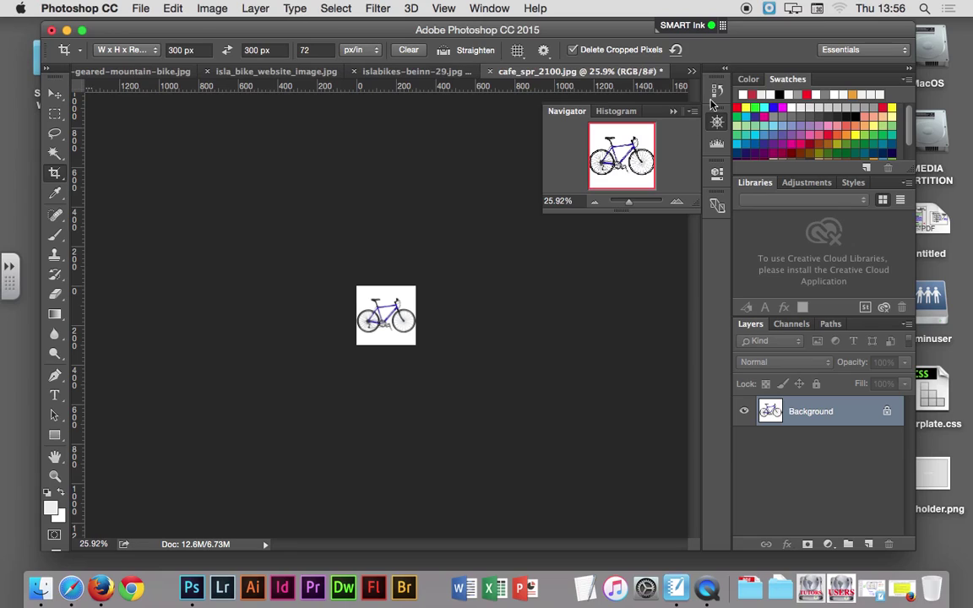
{"action": "left_click", "coordinate": [677, 201]}
{"action": "left_click", "coordinate": [677, 202]}
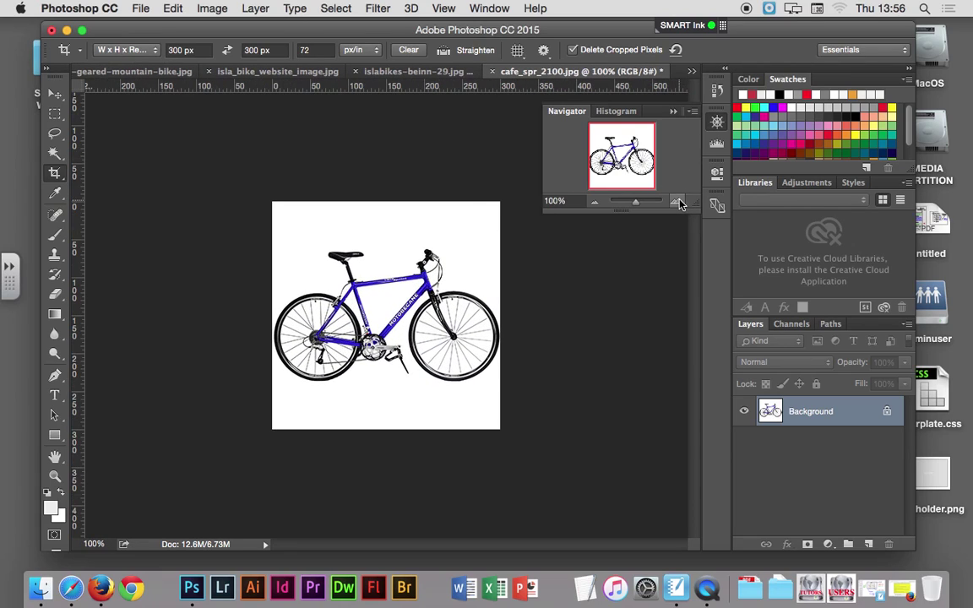
{"action": "left_click", "coordinate": [677, 202]}
{"action": "left_click", "coordinate": [677, 201]}
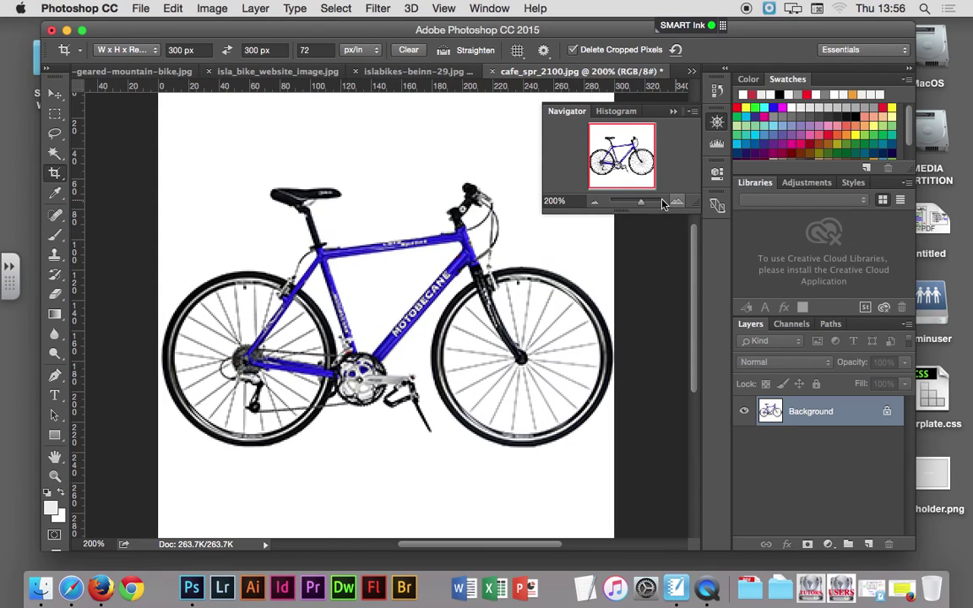
Step: Start a Save for Web (Legacy) export of the cropped blue bike and set the format to JPEG
{"action": "left_click", "coordinate": [141, 10]}
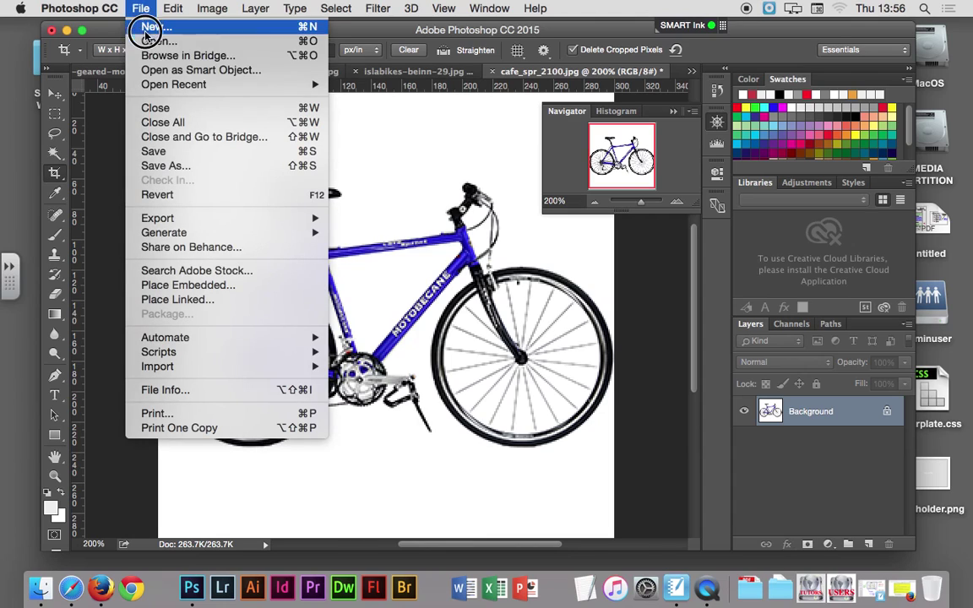
{"action": "mouse_move", "coordinate": [241, 218]}
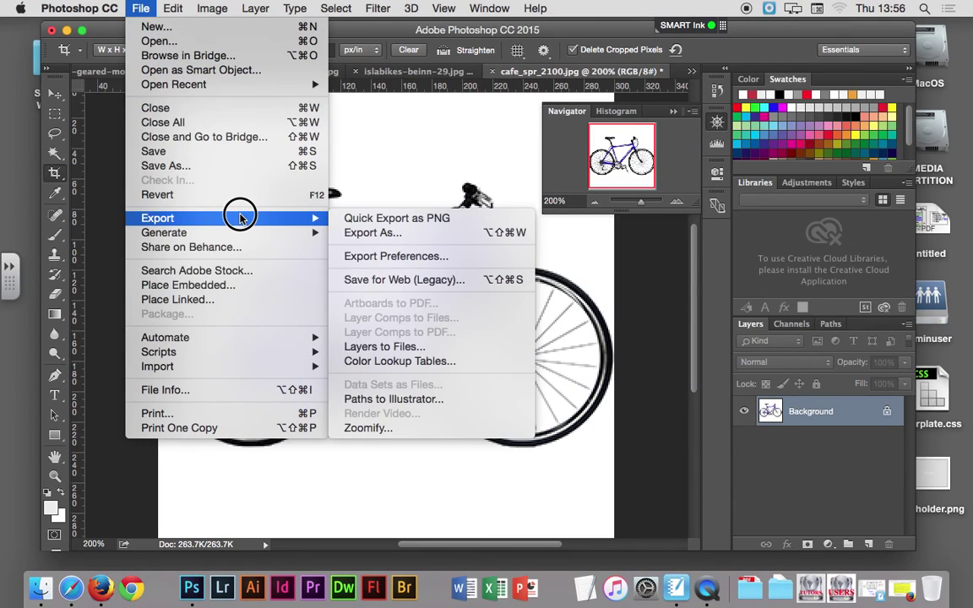
{"action": "left_click", "coordinate": [432, 280]}
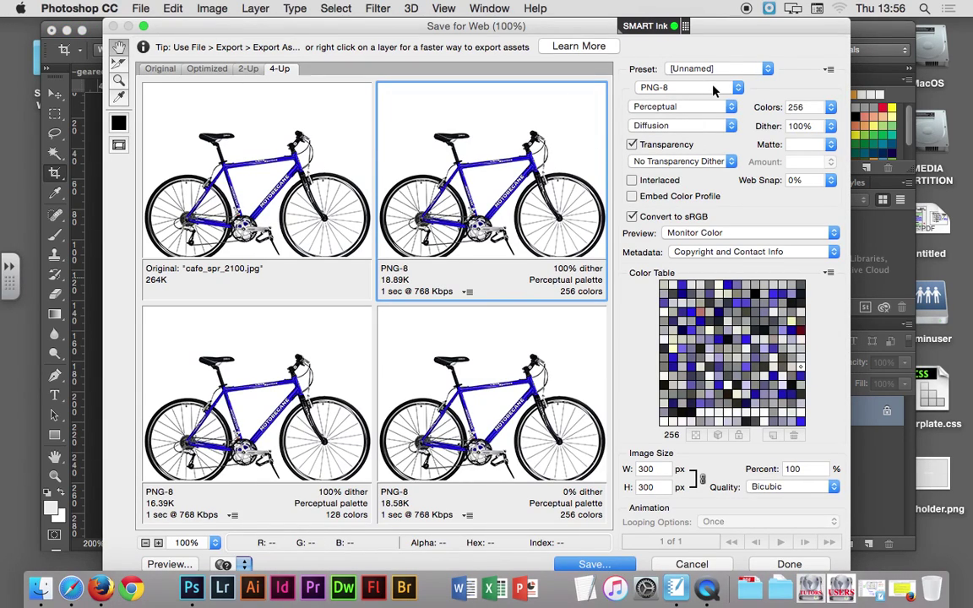
{"action": "left_click", "coordinate": [714, 88]}
{"action": "left_click", "coordinate": [706, 75]}
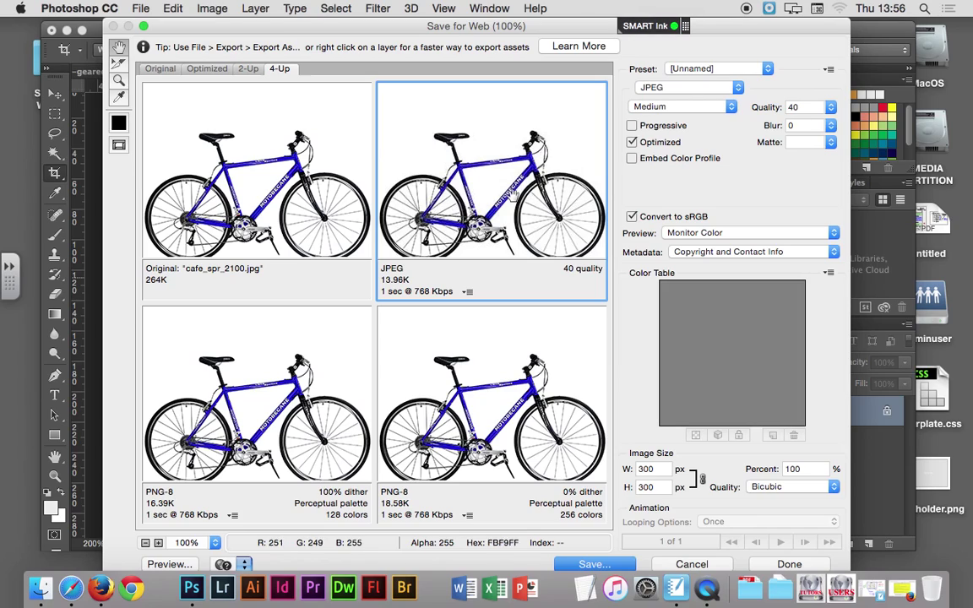
Step: Save the optimized blue bike picture as b1.jpg in the images subfolder of the Bikes folder
{"action": "left_click", "coordinate": [593, 564]}
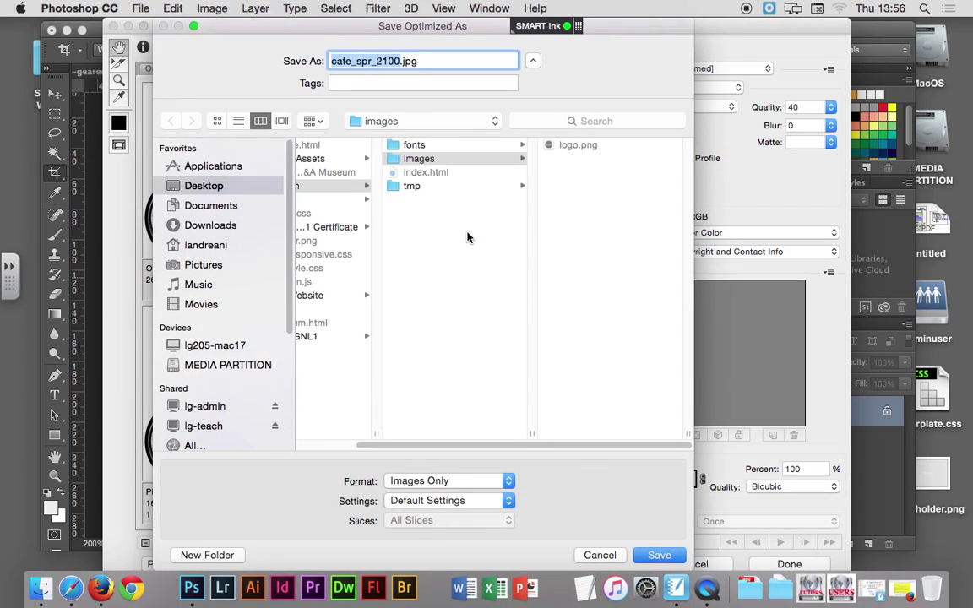
{"action": "left_click", "coordinate": [343, 199]}
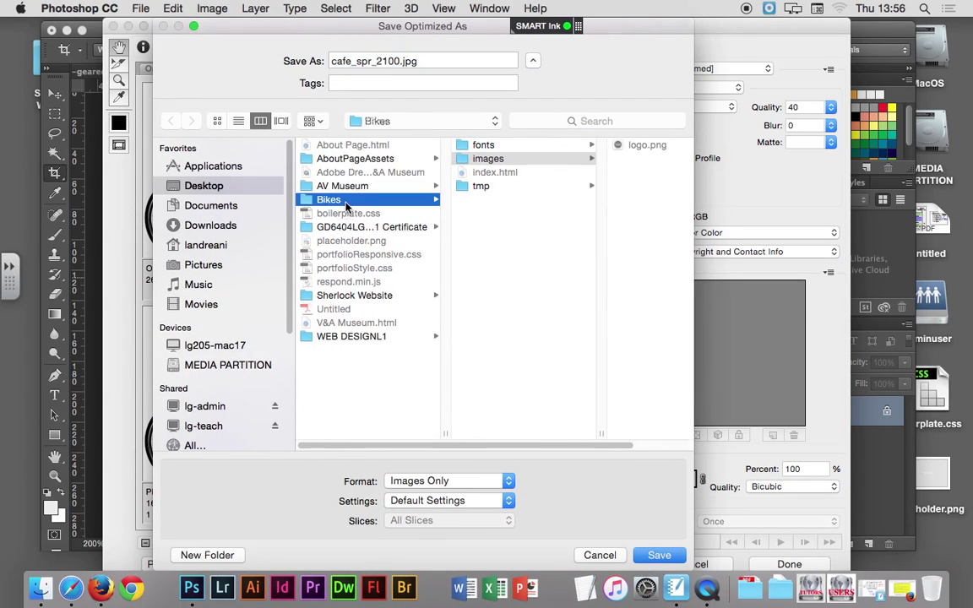
{"action": "left_click", "coordinate": [507, 149]}
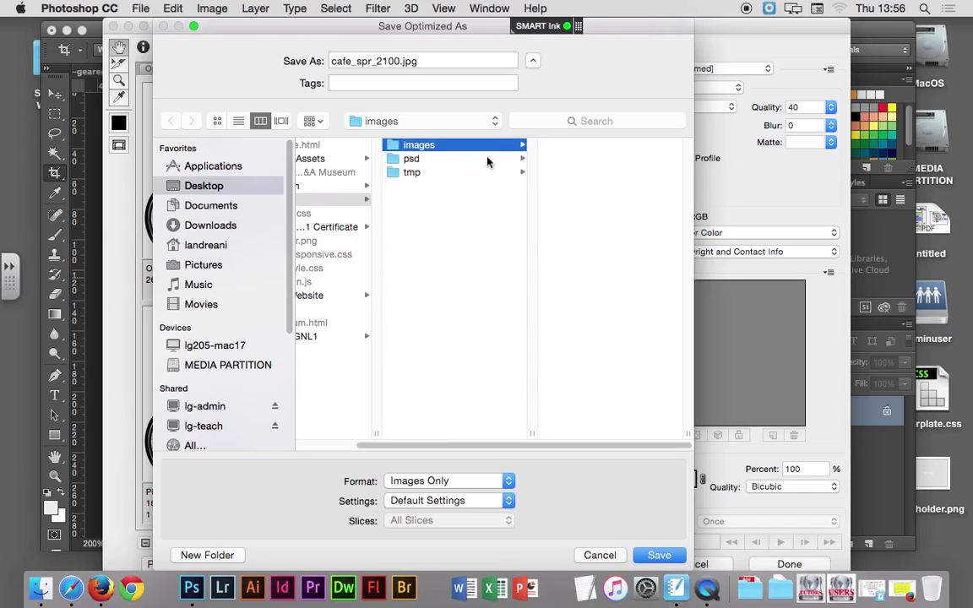
{"action": "left_click", "coordinate": [396, 63]}
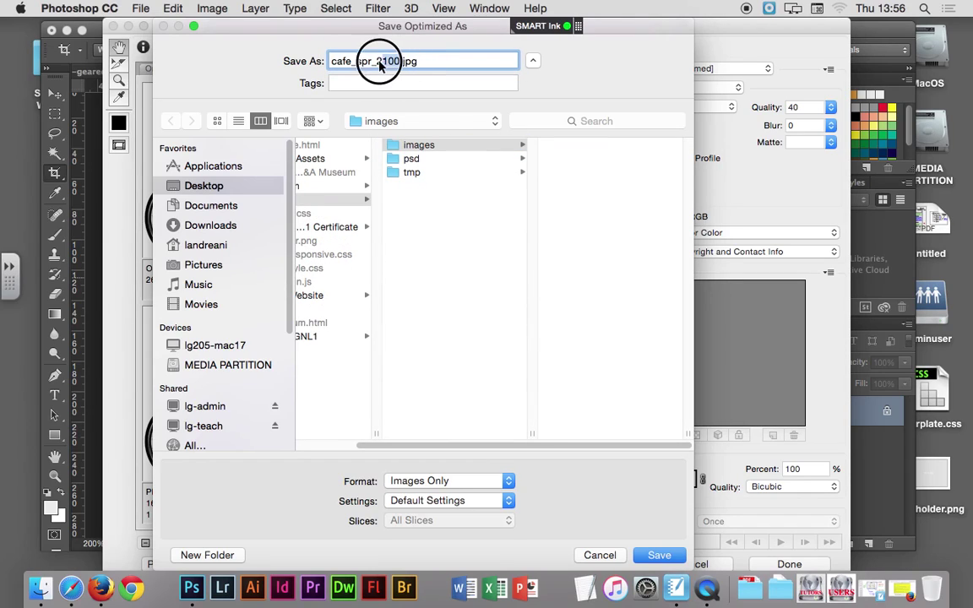
{"action": "key", "text": "super+a"}
{"action": "type", "text": "b"}
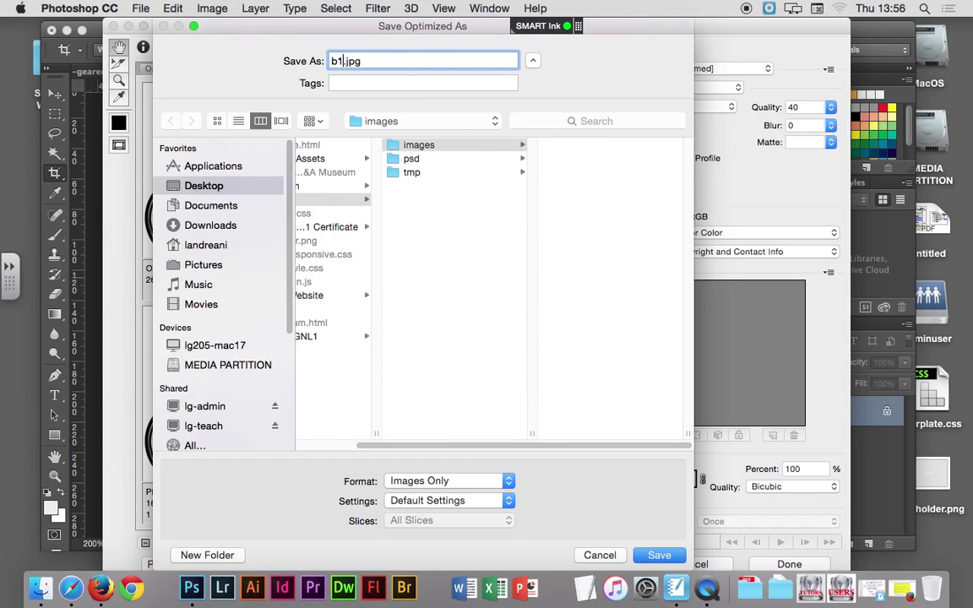
{"action": "key", "text": "Return"}
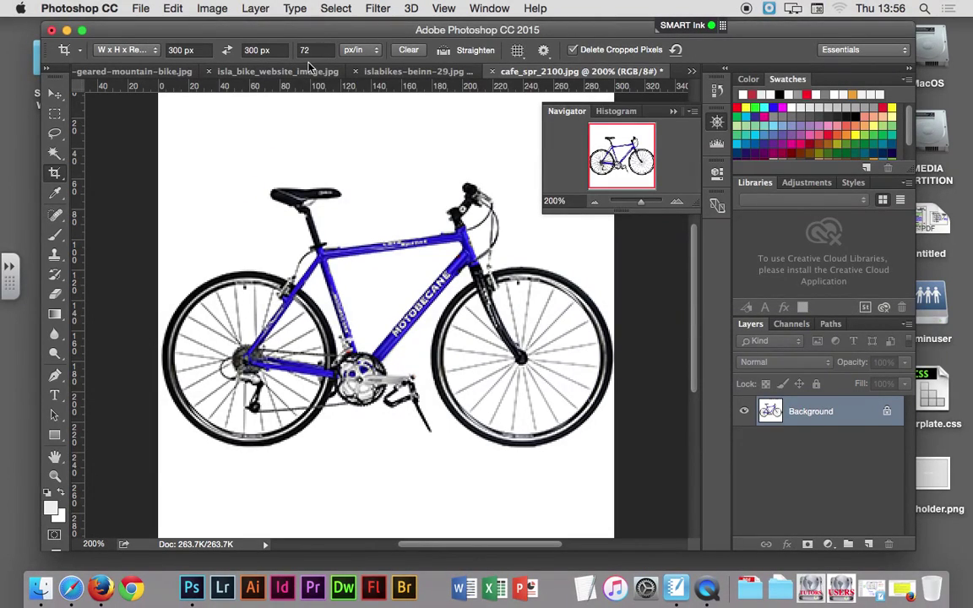
Step: Switch to islabikes-beinn-29.jpg and crop it around the whole white bike at 300 x 300 px and 72 px/in
{"action": "left_click", "coordinate": [414, 71]}
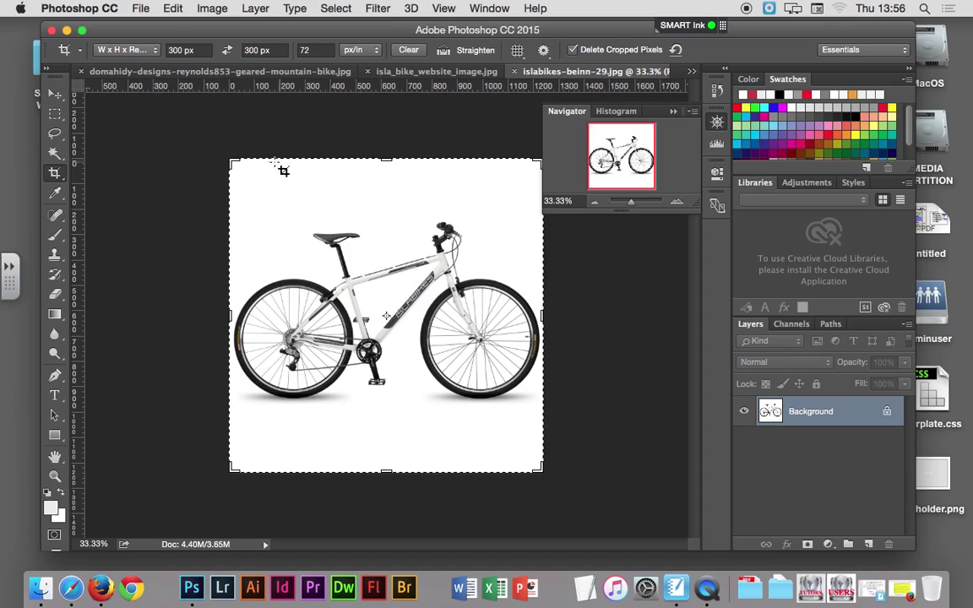
{"action": "left_click", "coordinate": [230, 162]}
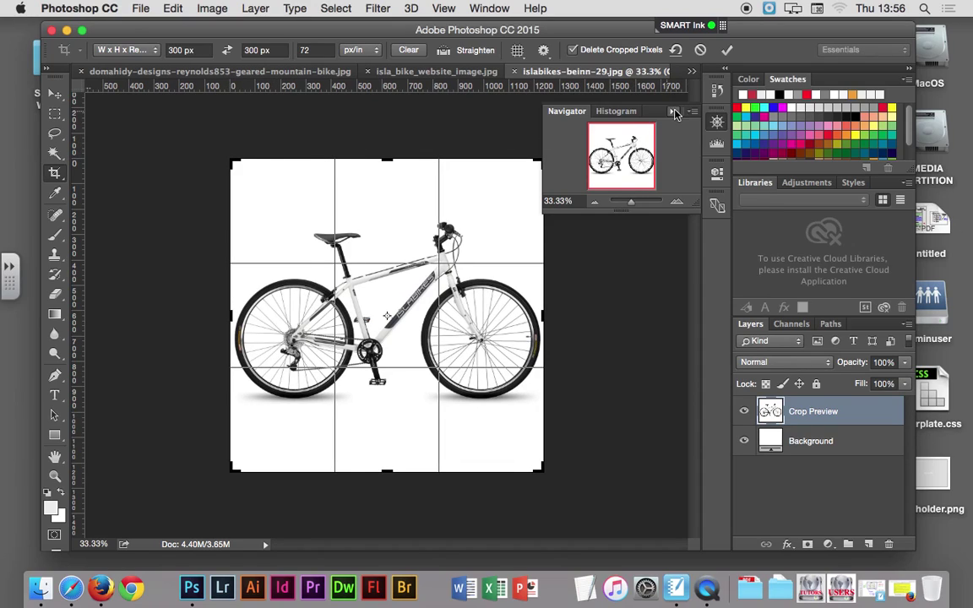
{"action": "left_click", "coordinate": [726, 50]}
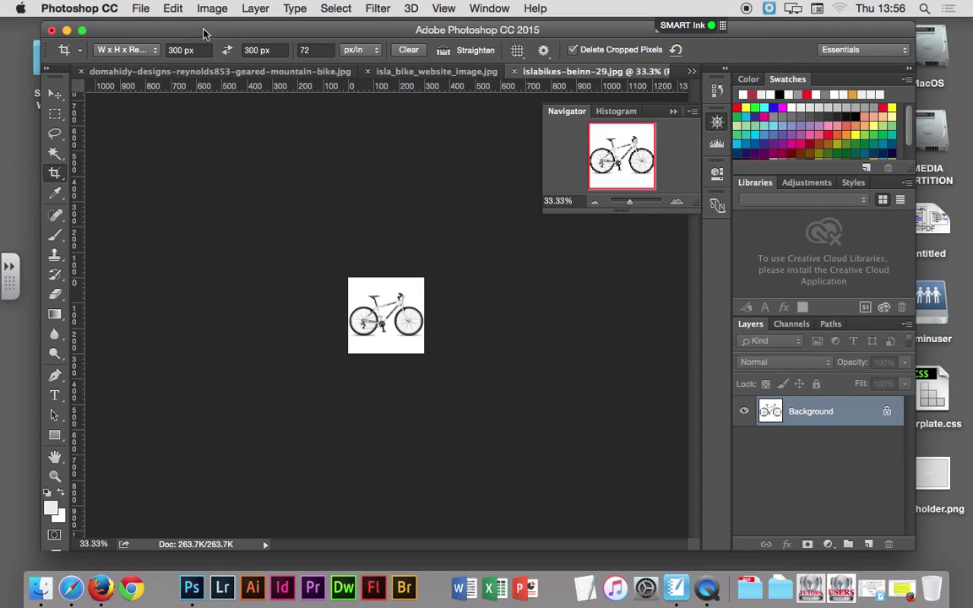
Step: Export the cropped white bike with Save for Web (Legacy) as a JPEG named b2.jpg in the images folder
{"action": "left_click", "coordinate": [142, 9]}
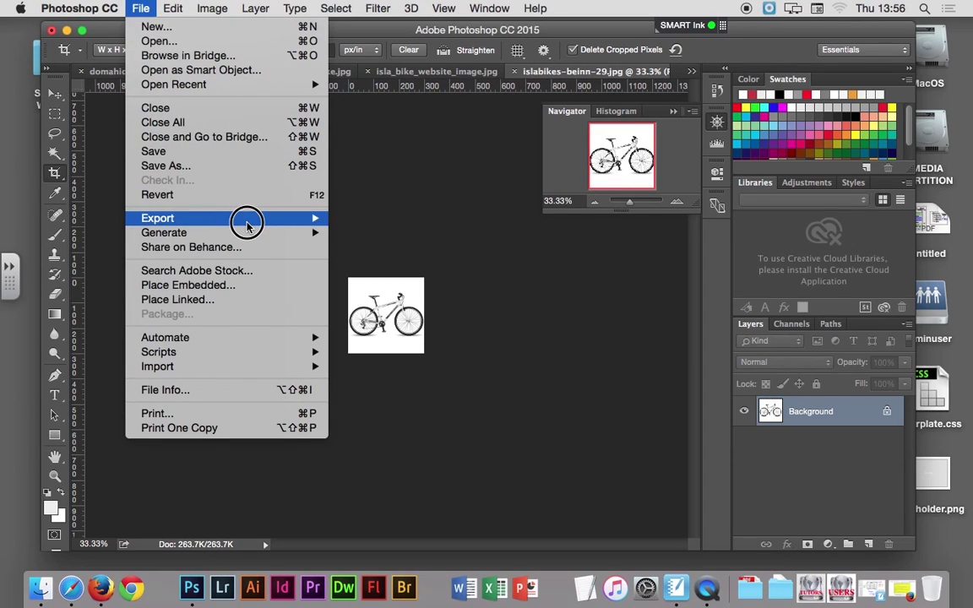
{"action": "mouse_move", "coordinate": [269, 222]}
{"action": "left_click", "coordinate": [426, 280]}
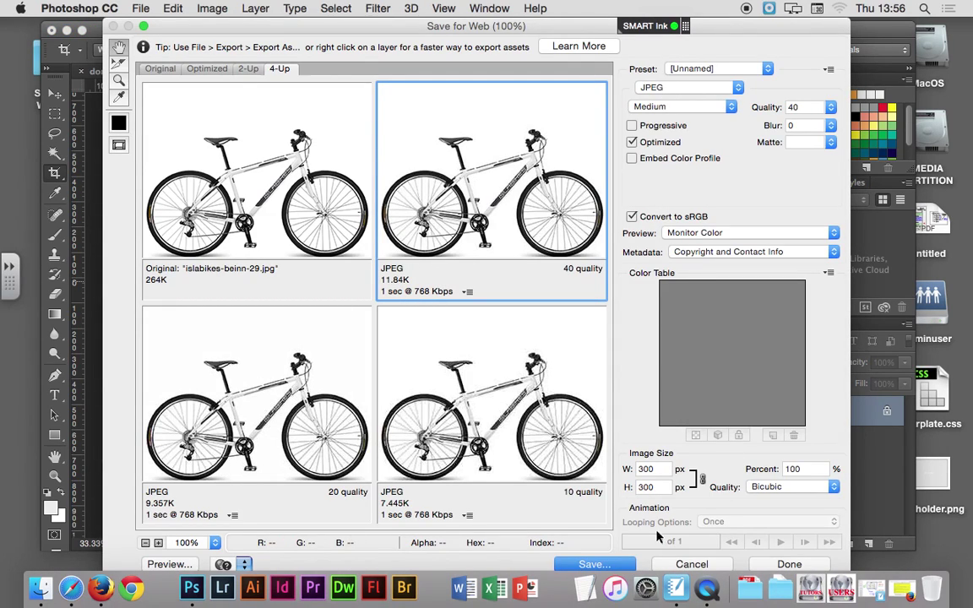
{"action": "left_click", "coordinate": [591, 564]}
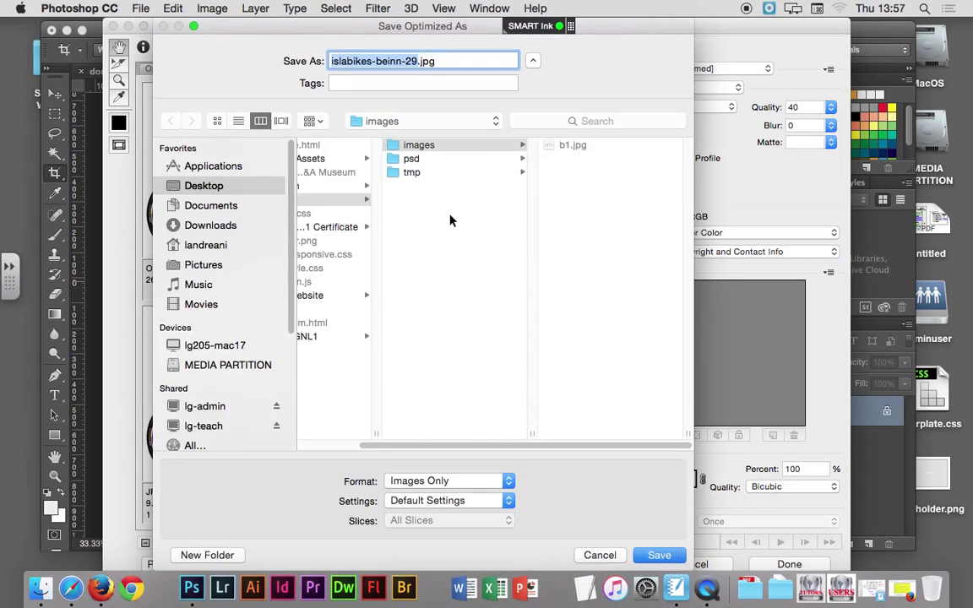
{"action": "left_click", "coordinate": [566, 150]}
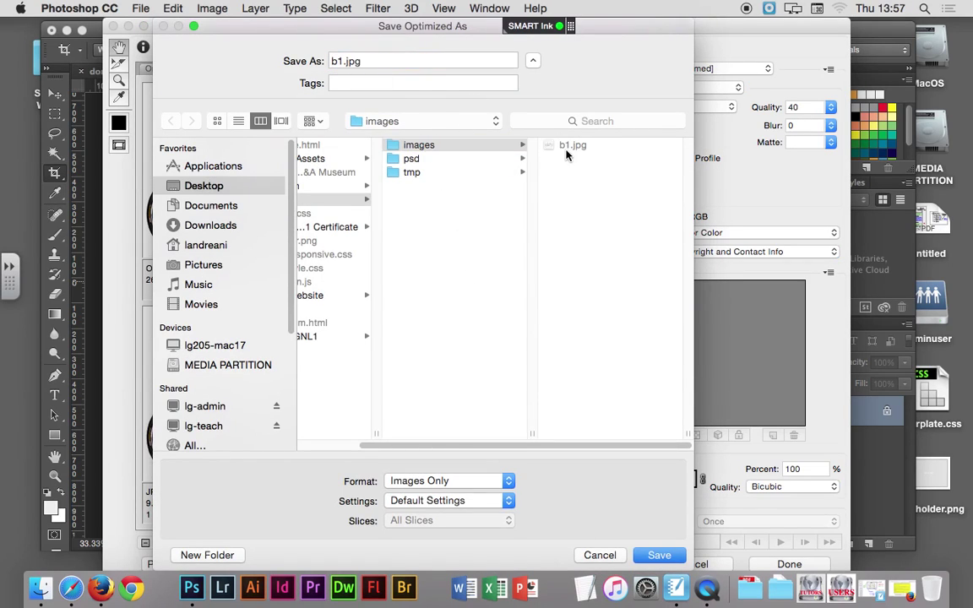
{"action": "left_click", "coordinate": [341, 64]}
{"action": "key", "text": "BackSpace"}
{"action": "type", "text": "2"}
{"action": "key", "text": "Return"}
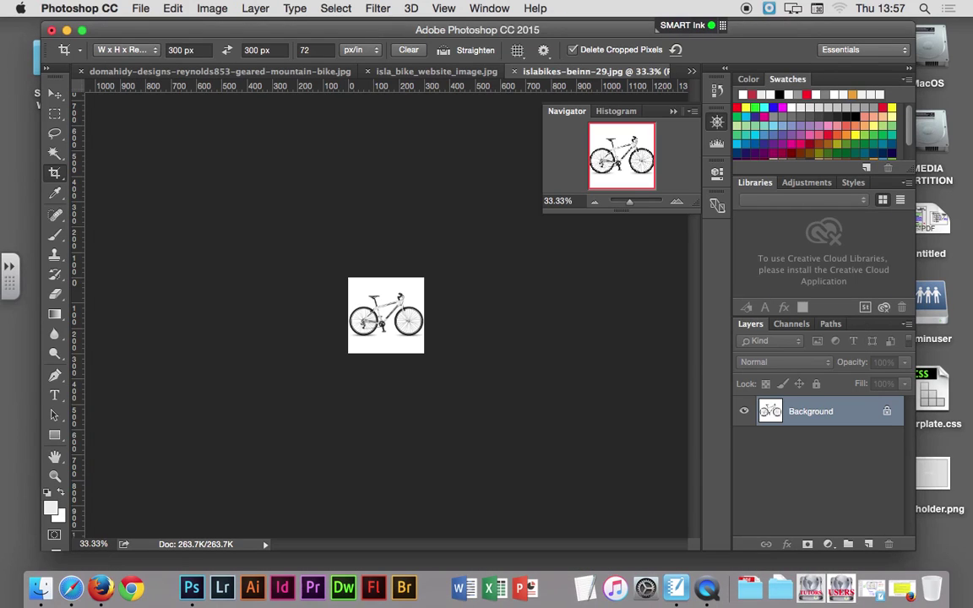
Step: Switch to isla_bike_website_image.jpg and crop it around the whole red bike at 300 x 300 px and 72 px/in
{"action": "left_click", "coordinate": [389, 73]}
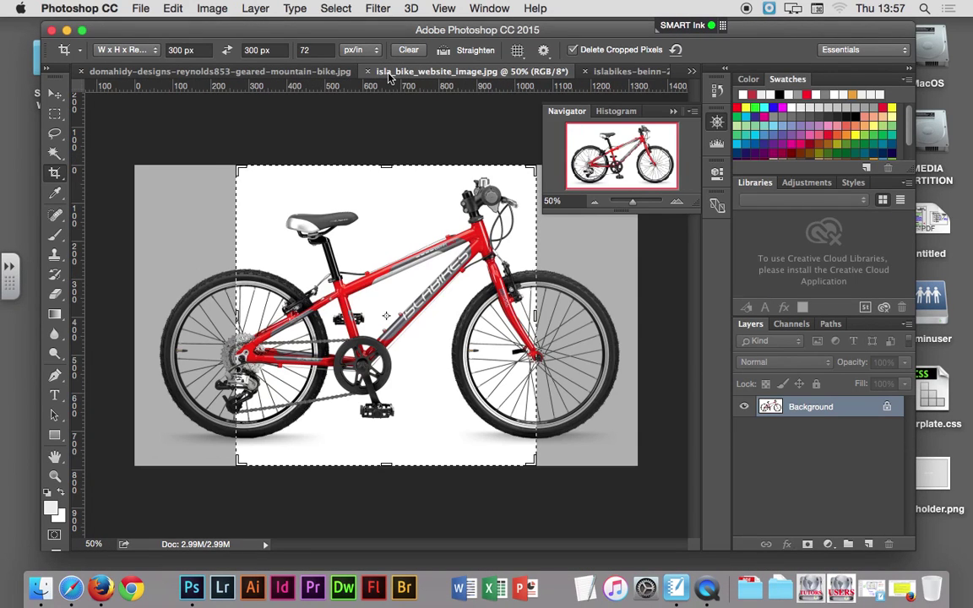
{"action": "left_click_drag", "start_coordinate": [221, 156], "coordinate": [186, 117]}
{"action": "left_click_drag", "start_coordinate": [582, 511], "coordinate": [636, 532]}
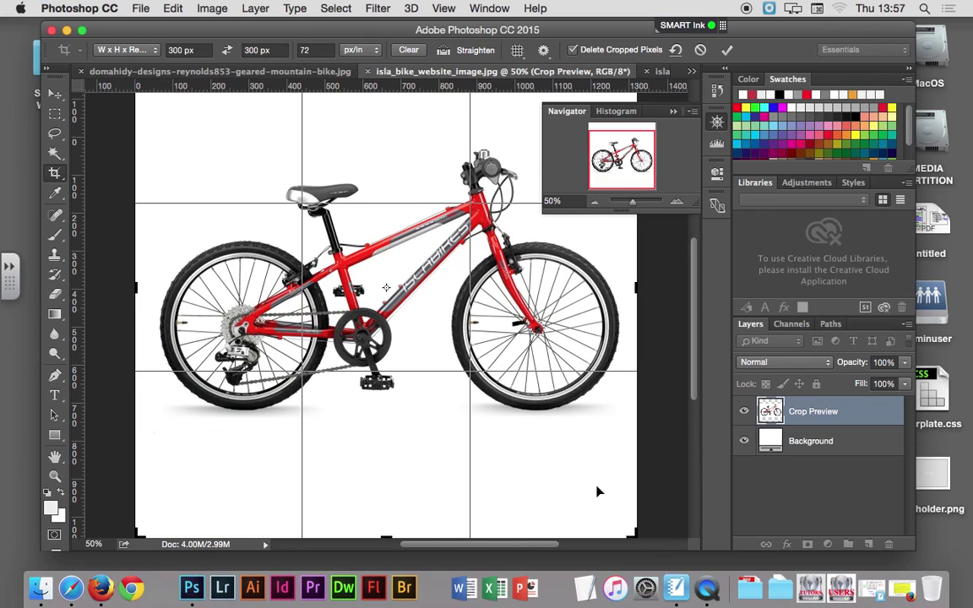
{"action": "left_click", "coordinate": [726, 51]}
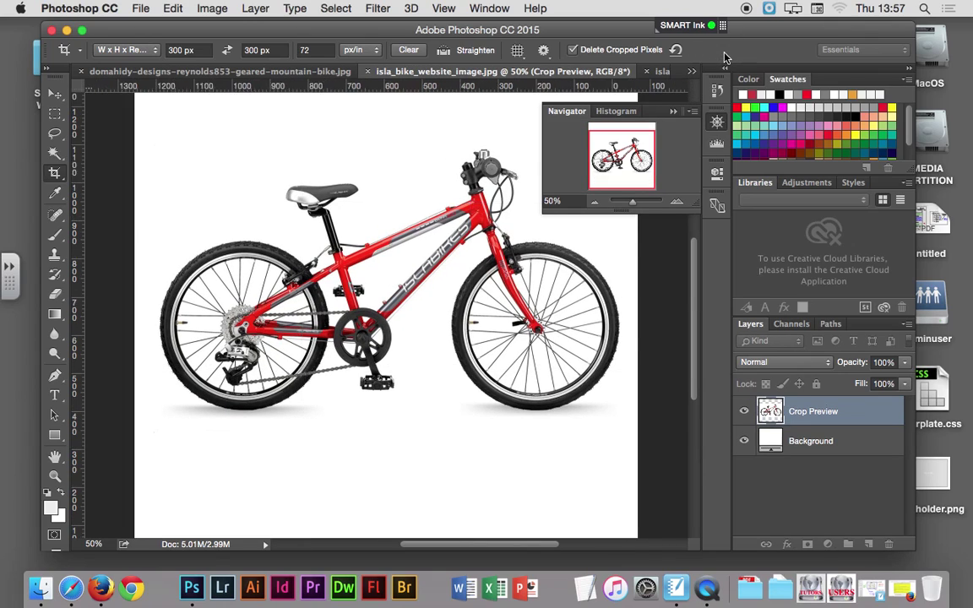
Step: Export the cropped red bike with Save for Web (Legacy) as a JPEG named b3.jpg in the images folder
{"action": "left_click", "coordinate": [141, 8]}
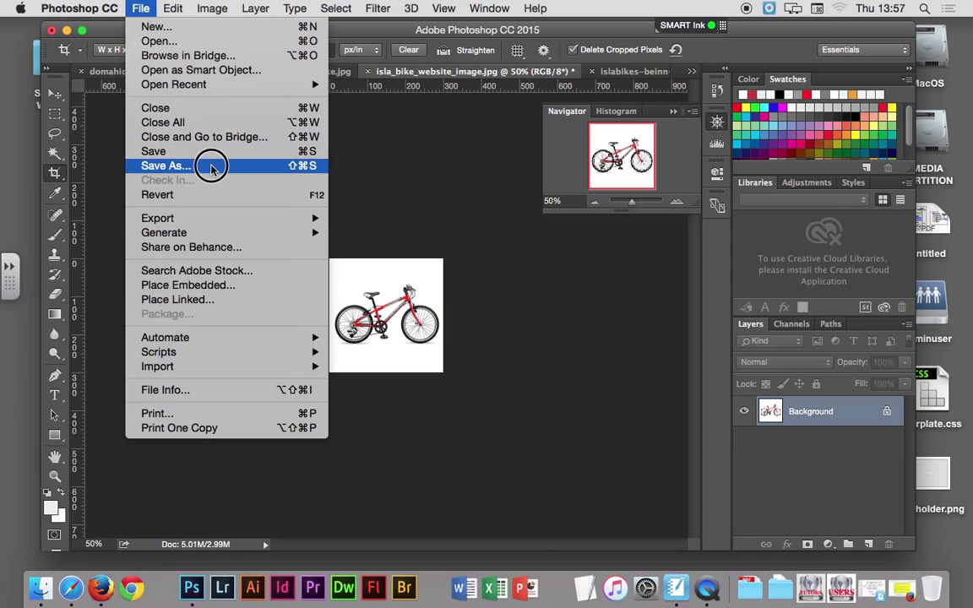
{"action": "mouse_move", "coordinate": [278, 218]}
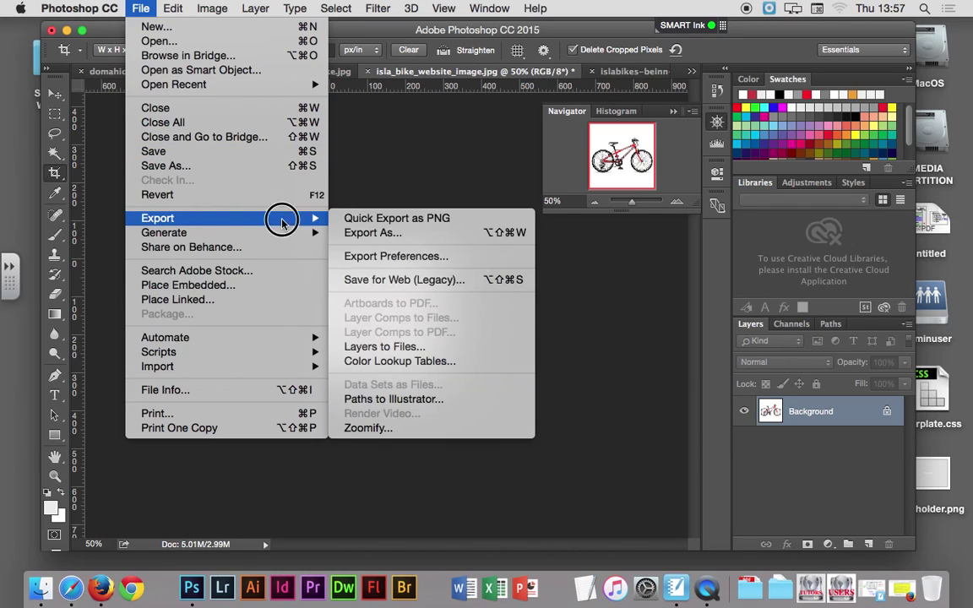
{"action": "left_click", "coordinate": [431, 284]}
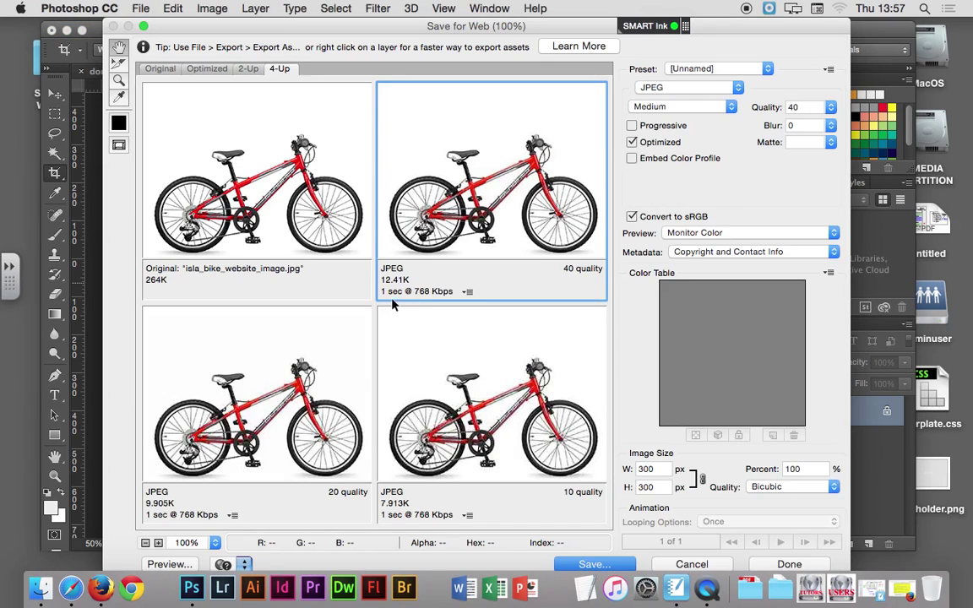
{"action": "left_click", "coordinate": [592, 565]}
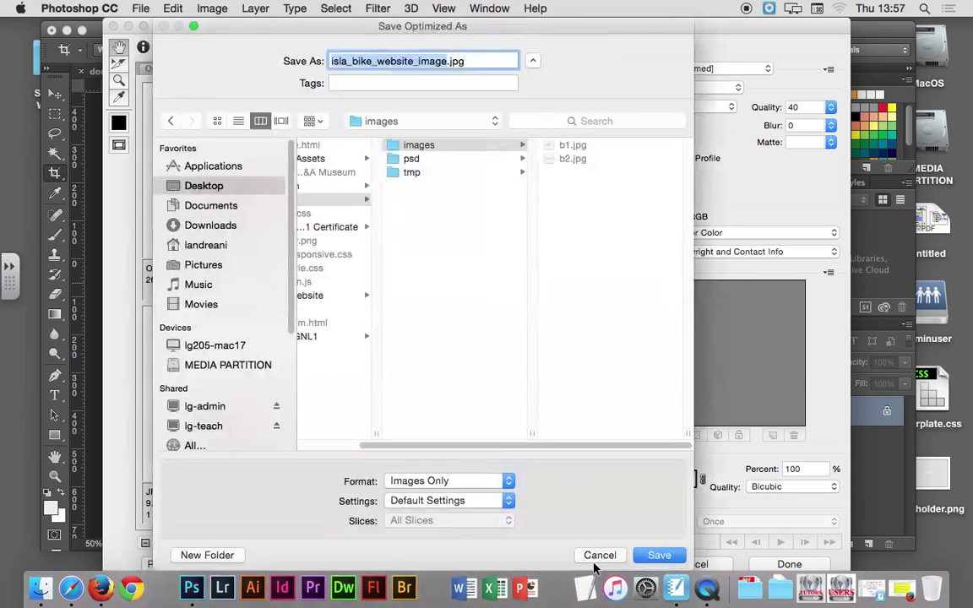
{"action": "left_click", "coordinate": [573, 158]}
{"action": "left_click", "coordinate": [337, 63]}
{"action": "type", "text": "3"}
{"action": "key", "text": "Return"}
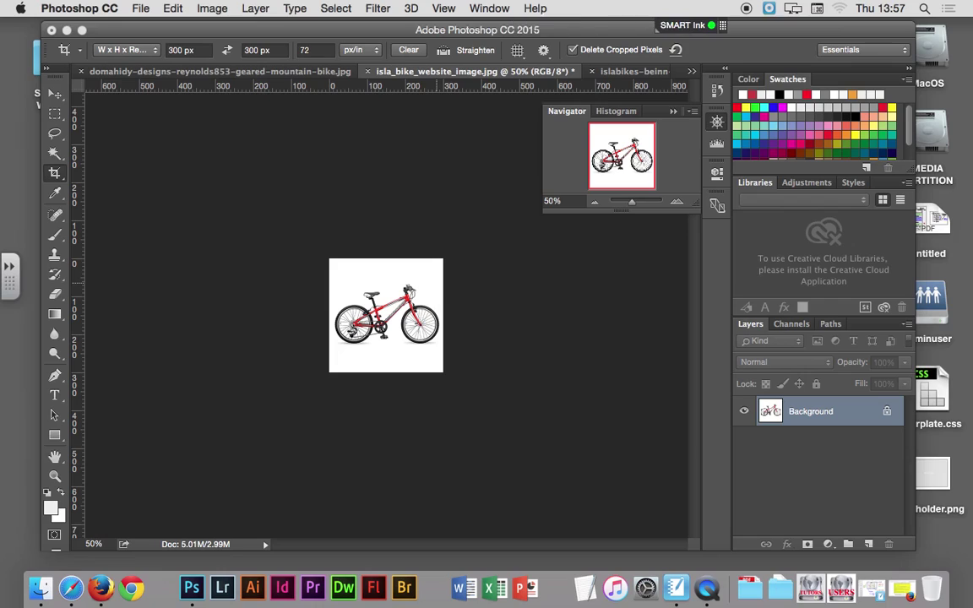
Step: Switch to domahidy-designs-reynolds853-geared-mountain-bike.jpg and crop it around the whole bike at 300 x 300 px and 72 px/in
{"action": "left_click", "coordinate": [241, 72]}
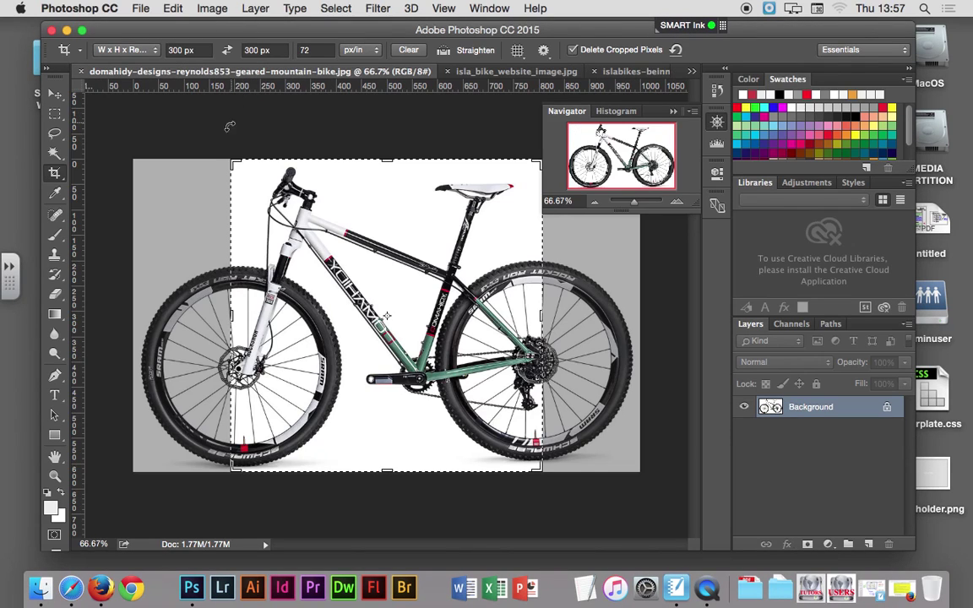
{"action": "left_click_drag", "start_coordinate": [234, 163], "coordinate": [175, 125]}
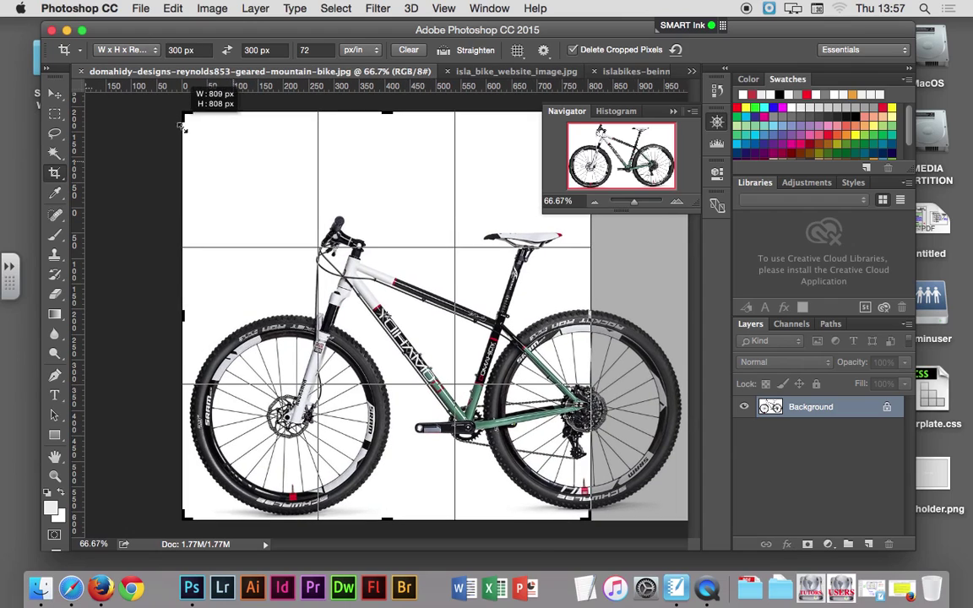
{"action": "left_click_drag", "start_coordinate": [589, 515], "coordinate": [639, 532]}
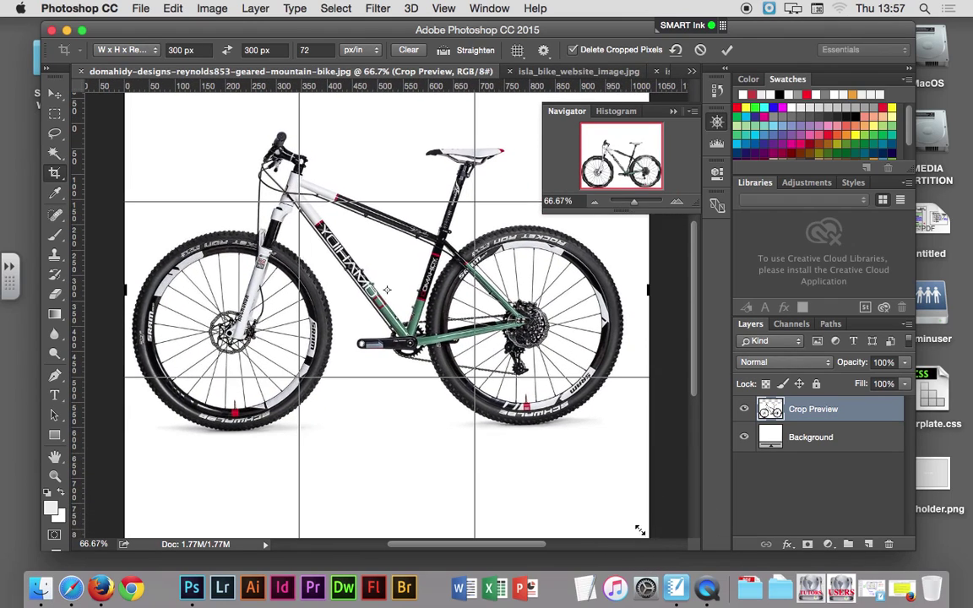
{"action": "scroll", "coordinate": [695, 391], "scroll_direction": "down", "scroll_amount": 5}
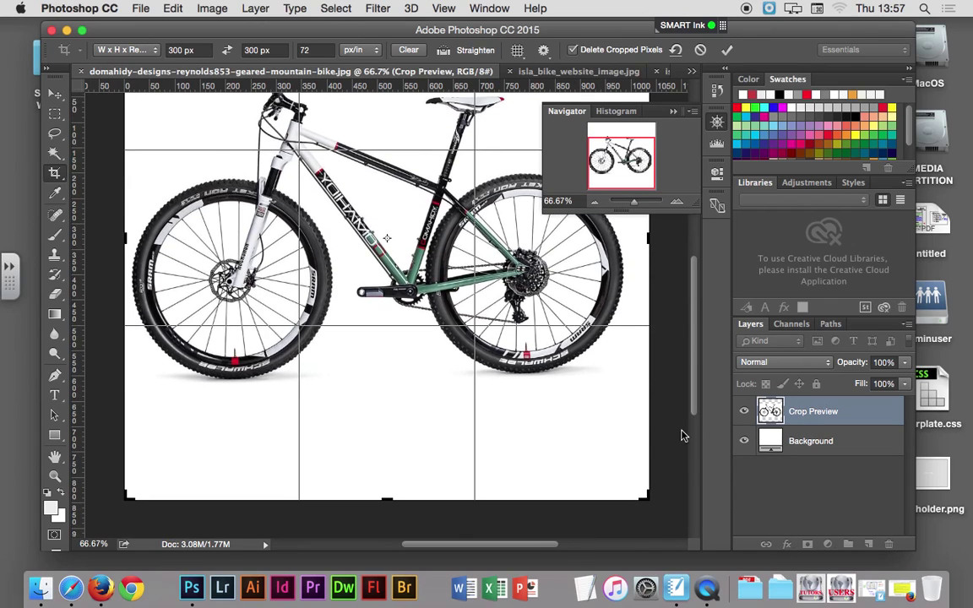
{"action": "scroll", "coordinate": [647, 430], "scroll_direction": "up", "scroll_amount": 6}
{"action": "scroll", "coordinate": [644, 389], "scroll_direction": "down", "scroll_amount": 6}
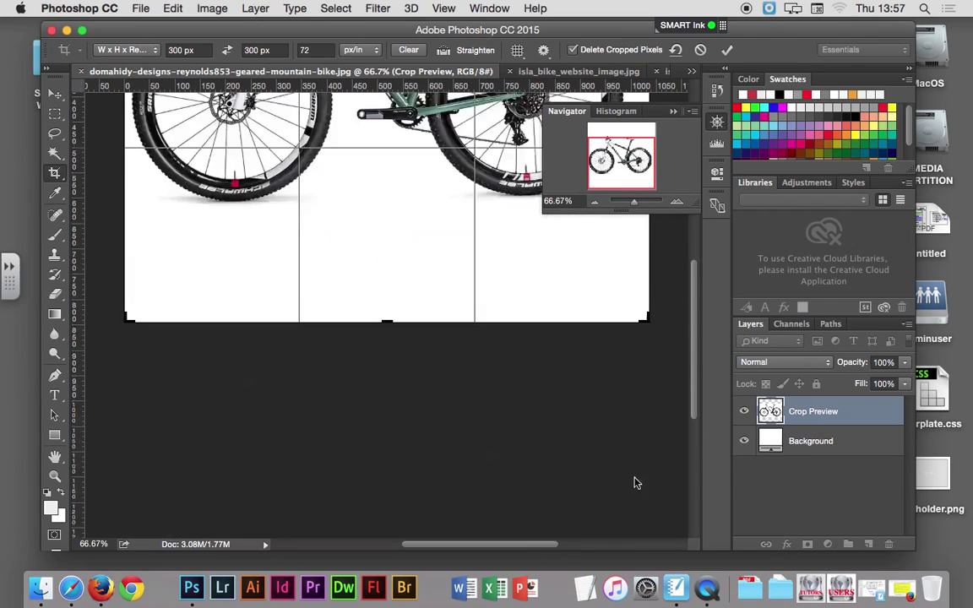
{"action": "scroll", "coordinate": [650, 436], "scroll_direction": "up", "scroll_amount": 3}
{"action": "left_click_drag", "start_coordinate": [649, 438], "coordinate": [698, 426]}
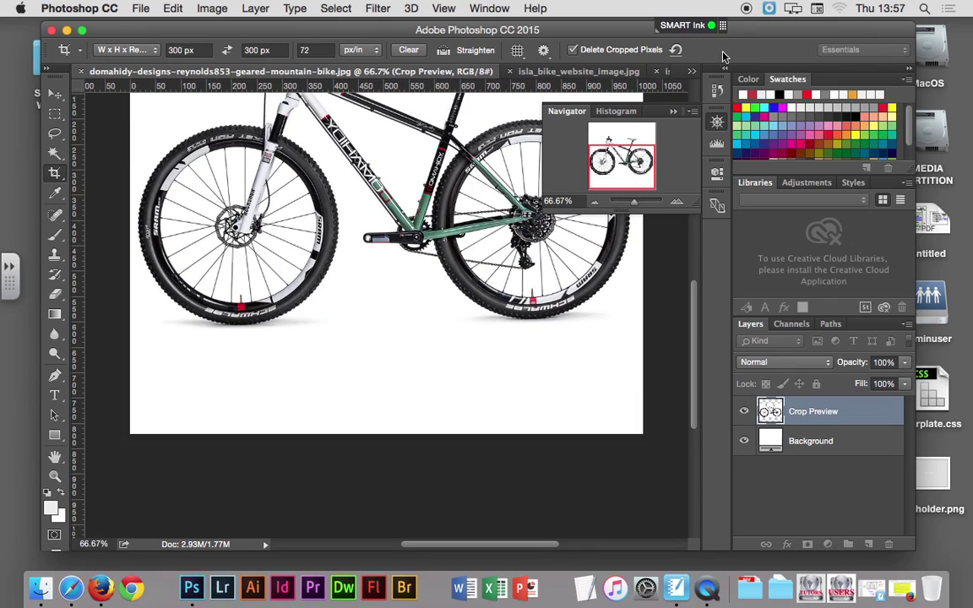
{"action": "key", "text": "Return"}
Step: Export the cropped mountain bike with Save for Web (Legacy) as a JPEG named b4.jpg in the images folder
{"action": "left_click", "coordinate": [141, 8]}
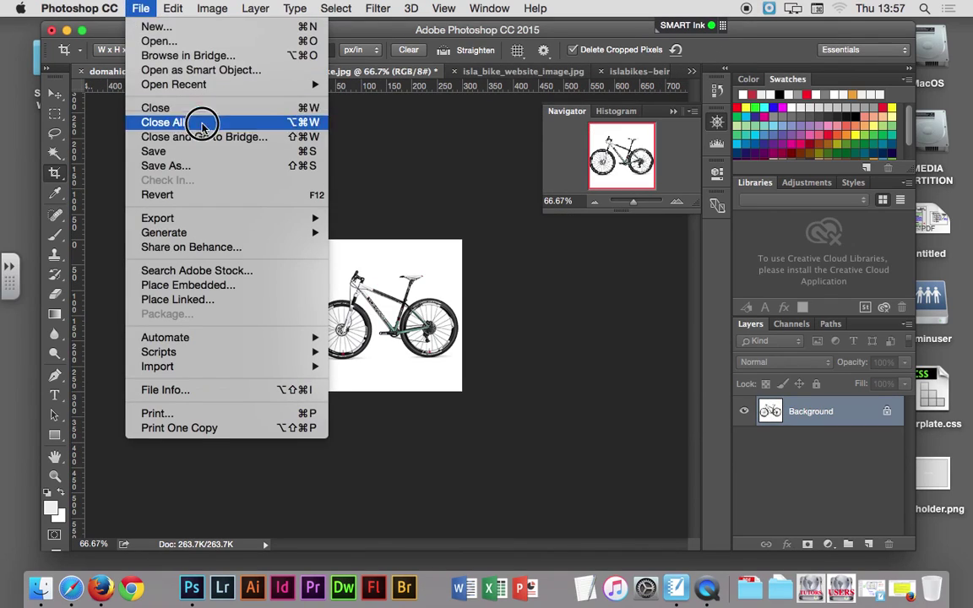
{"action": "mouse_move", "coordinate": [245, 218]}
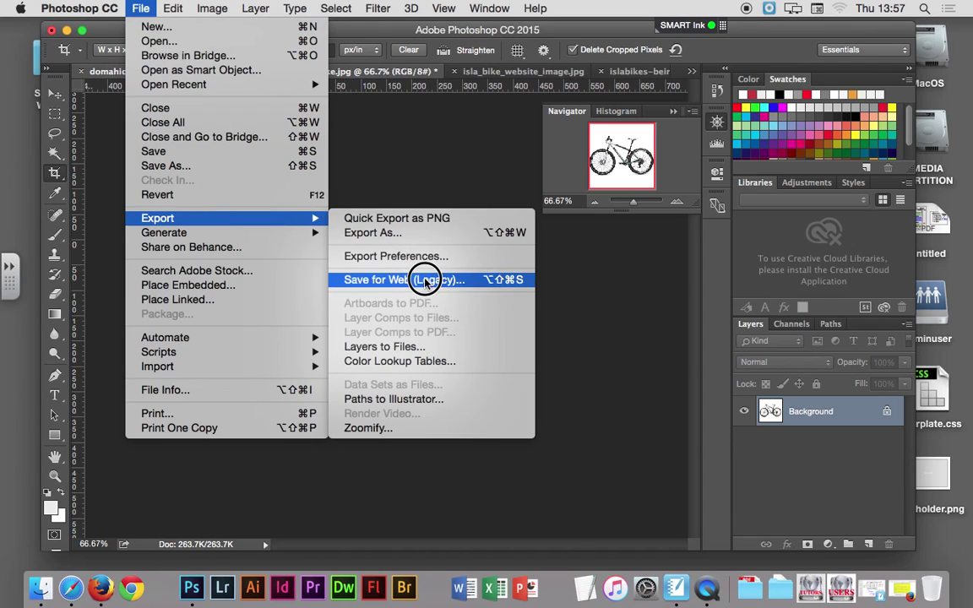
{"action": "left_click", "coordinate": [423, 278]}
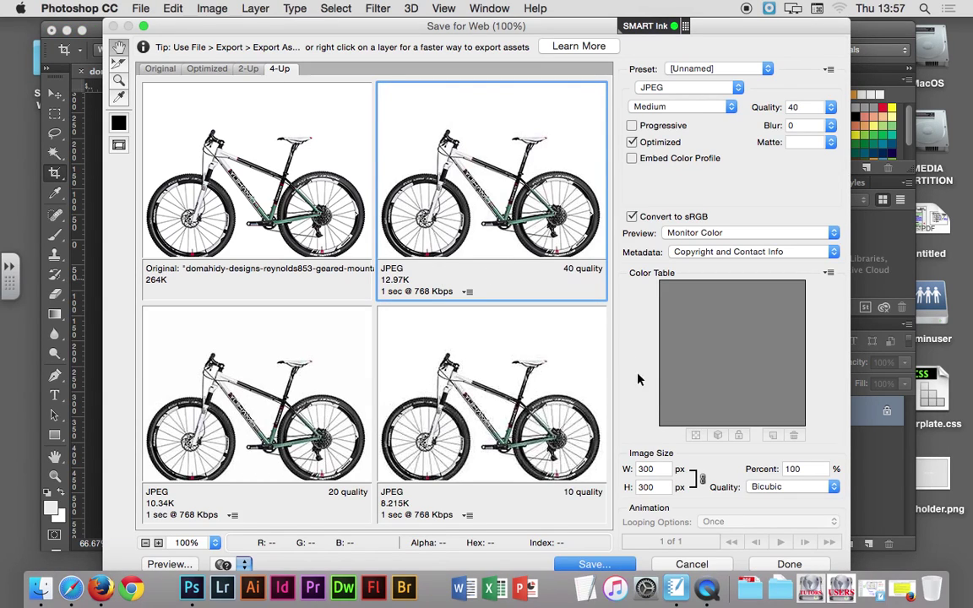
{"action": "left_click", "coordinate": [615, 563]}
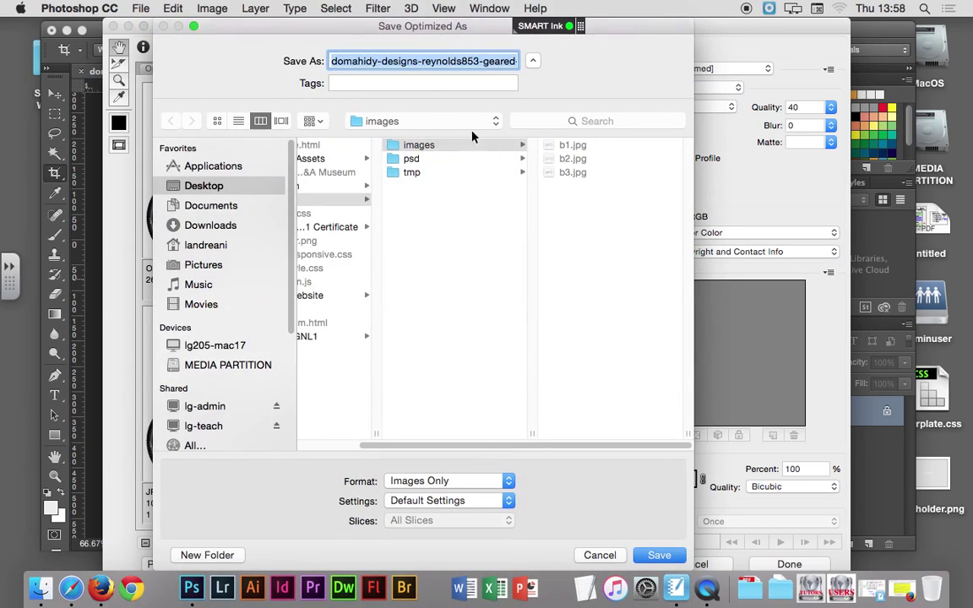
{"action": "left_click", "coordinate": [541, 173]}
{"action": "left_click", "coordinate": [343, 62]}
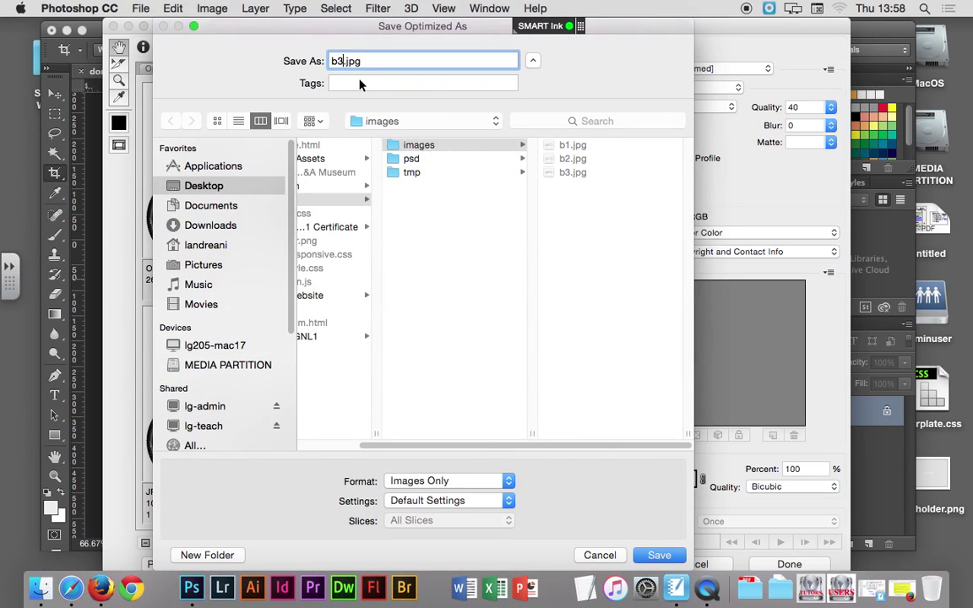
{"action": "key", "text": "Return"}
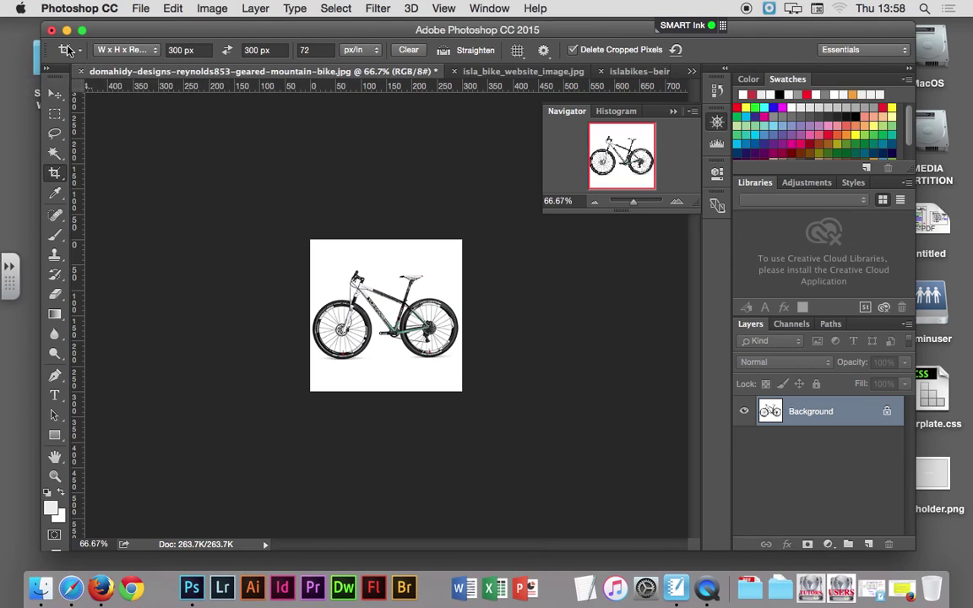
Step: Close all the open bike pictures in Photoshop without saving the changes to the originals
{"action": "left_click", "coordinate": [52, 32]}
{"action": "left_click", "coordinate": [444, 284]}
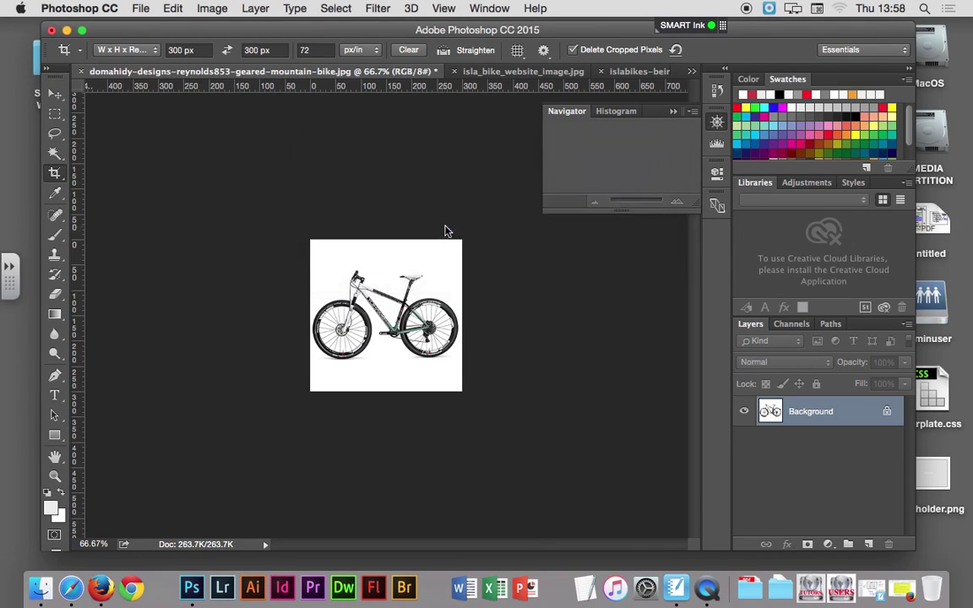
{"action": "left_click", "coordinate": [446, 226]}
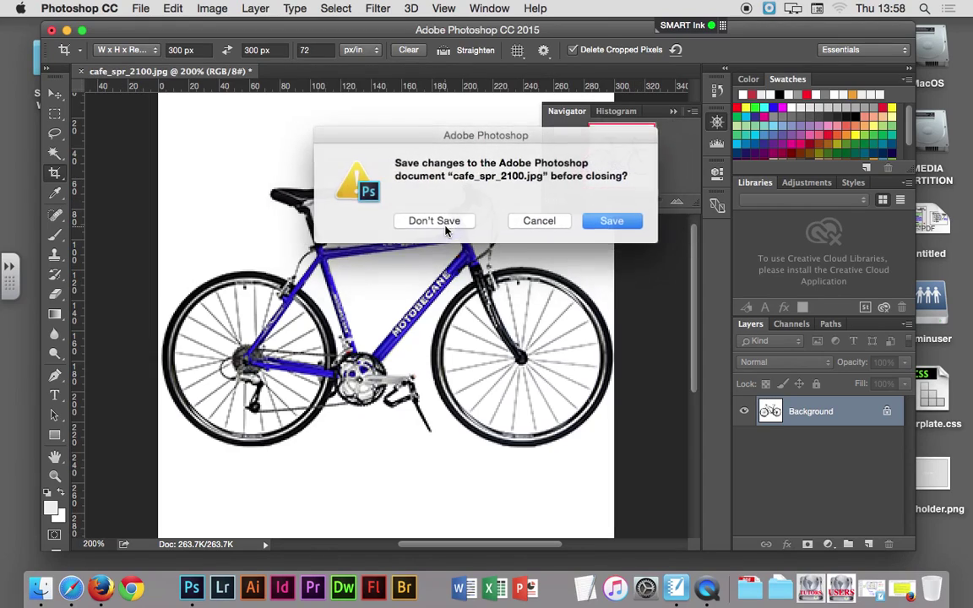
{"action": "left_click", "coordinate": [444, 227]}
Step: In Finder, check the exported pictures in the images folder, preview b1.jpg, and return to the Bikes folder
{"action": "left_click", "coordinate": [765, 158]}
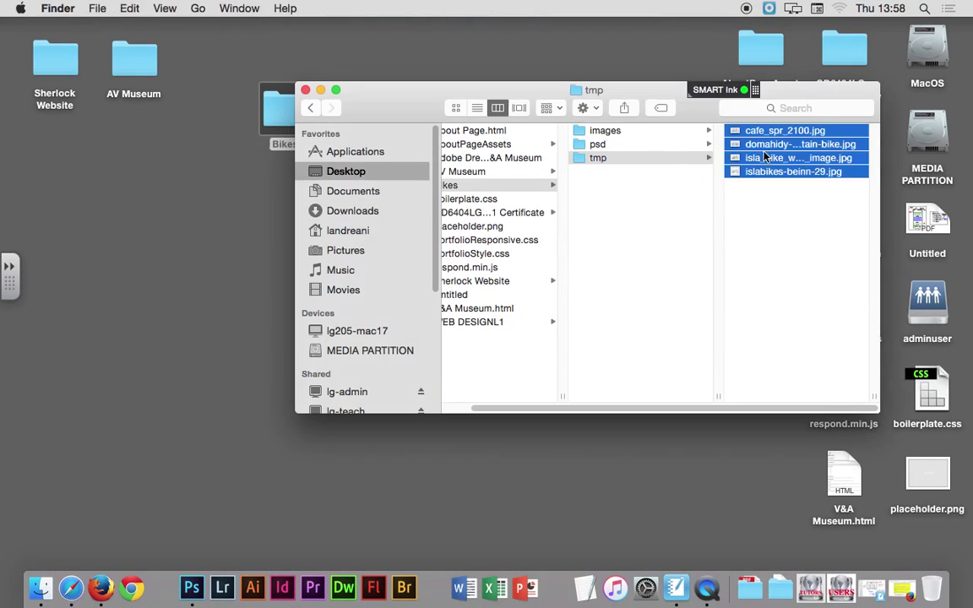
{"action": "left_click", "coordinate": [654, 132]}
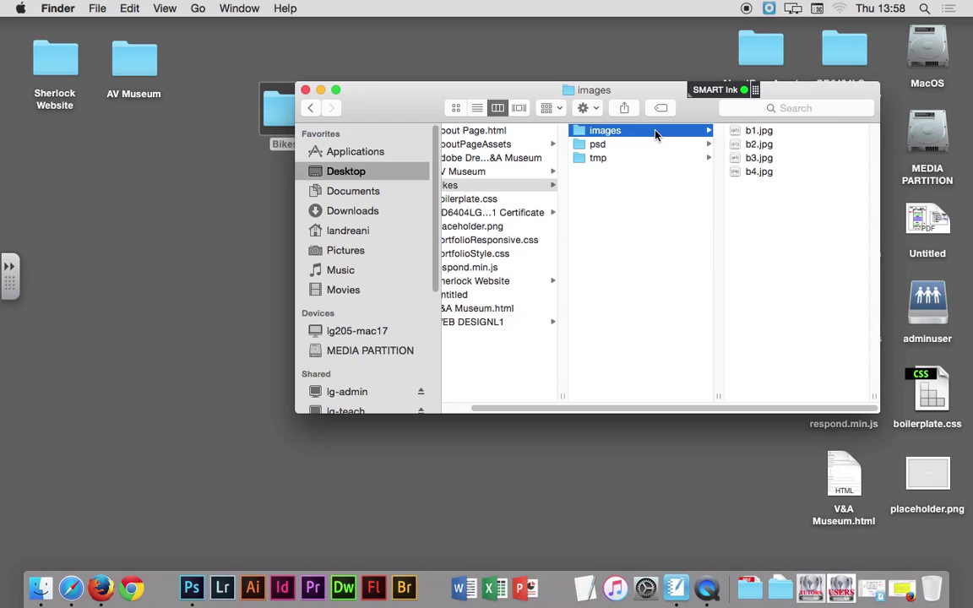
{"action": "left_click", "coordinate": [761, 133]}
{"action": "scroll", "coordinate": [674, 174], "scroll_direction": "left", "scroll_amount": 5}
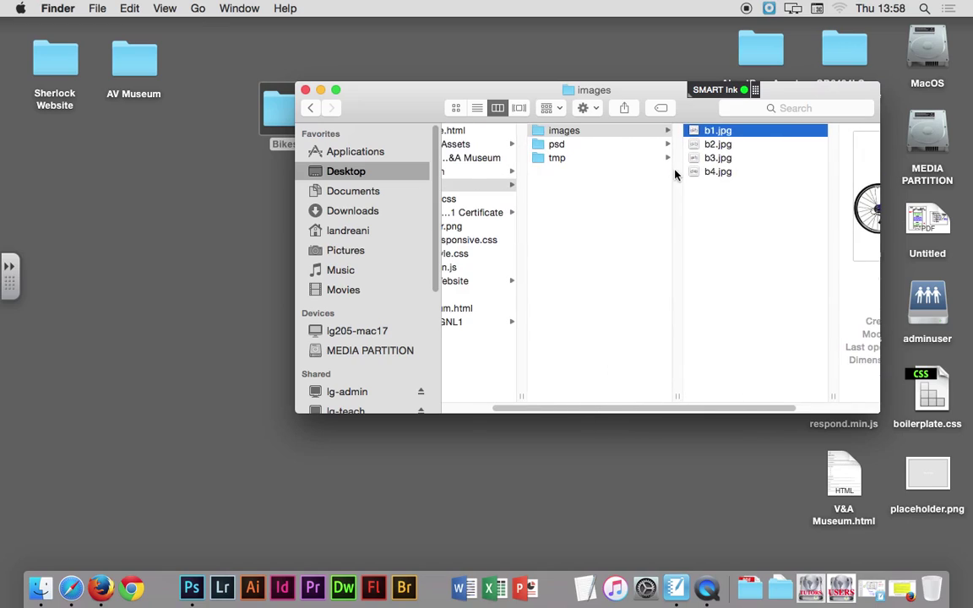
{"action": "left_click", "coordinate": [665, 183]}
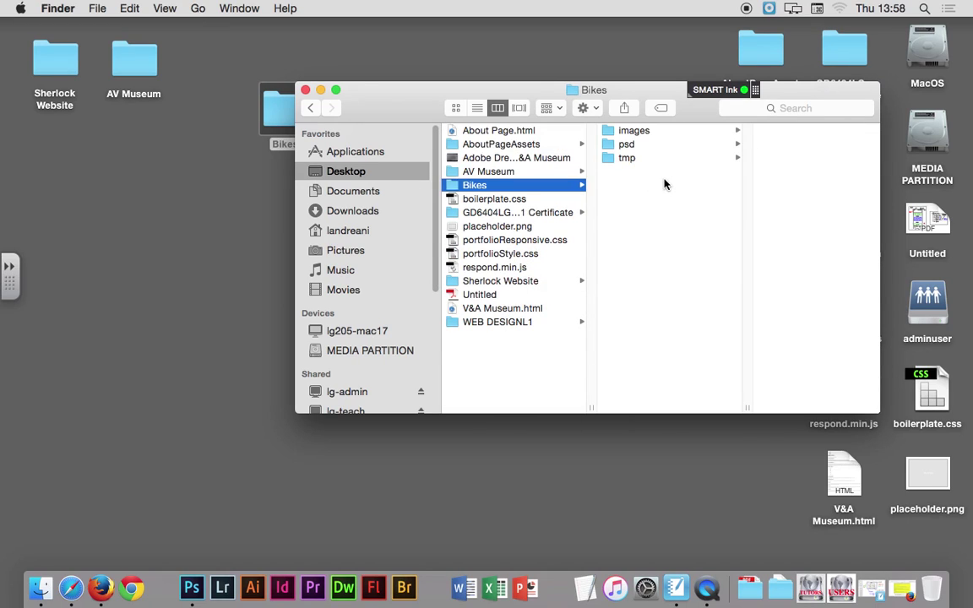
Step: Switch to Dreamweaver, dismiss the Welcome window, and create a new HTML document with the HTML5 doc type and no framework
{"action": "left_click", "coordinate": [342, 588]}
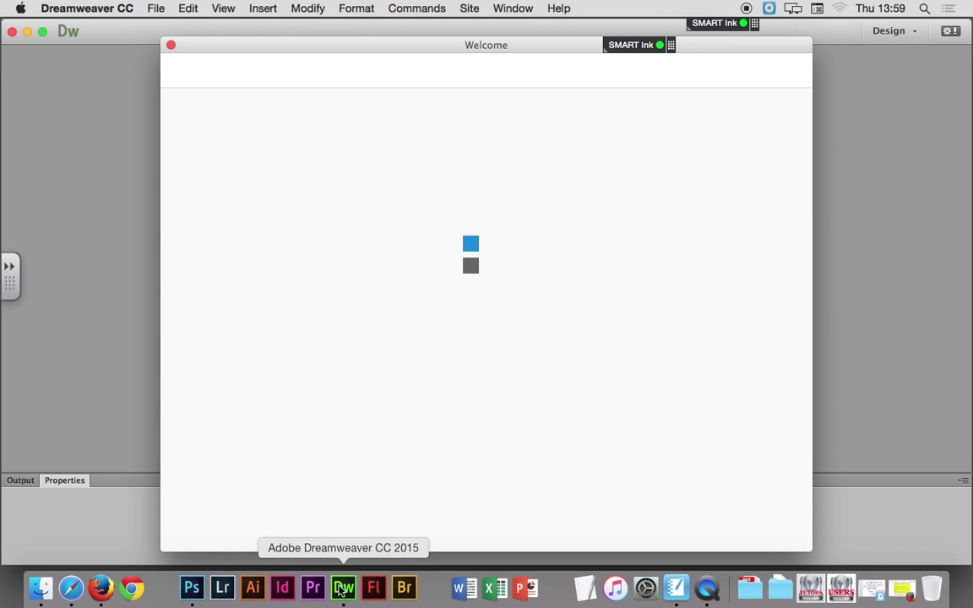
{"action": "left_click", "coordinate": [172, 45]}
{"action": "left_click", "coordinate": [155, 8]}
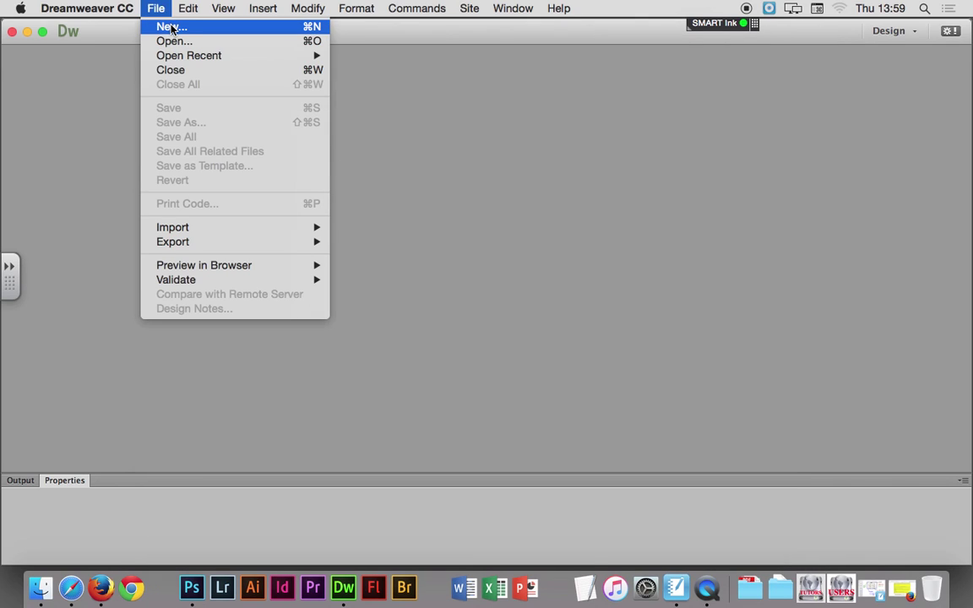
{"action": "left_click", "coordinate": [171, 27]}
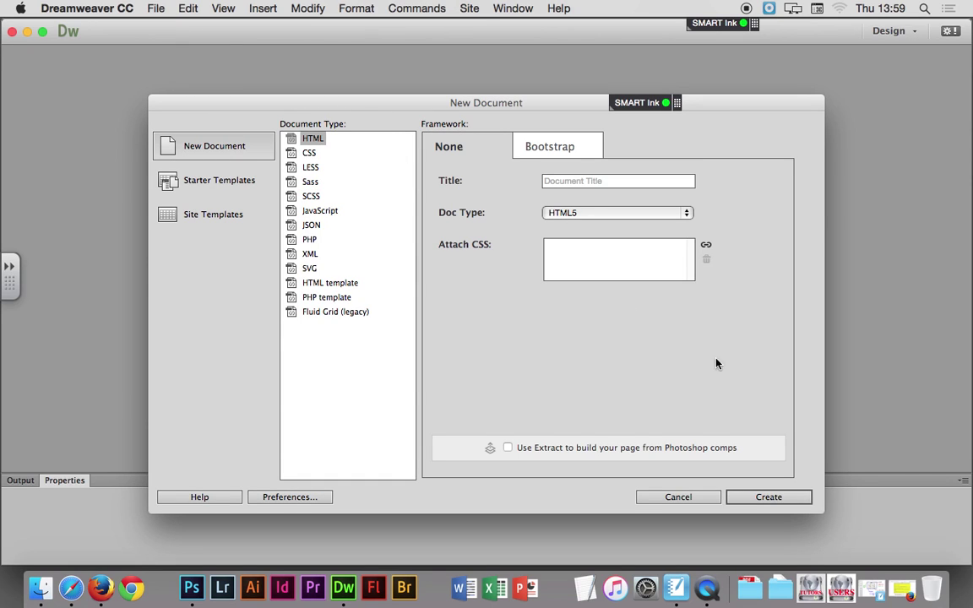
{"action": "left_click", "coordinate": [791, 501]}
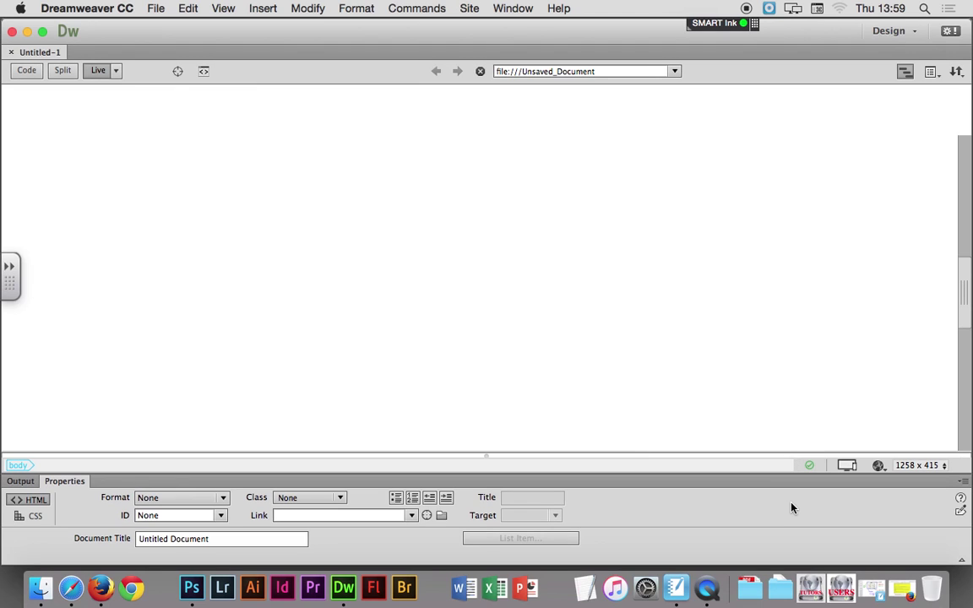
Step: Start saving the new untitled HTML document
{"action": "left_click", "coordinate": [156, 10]}
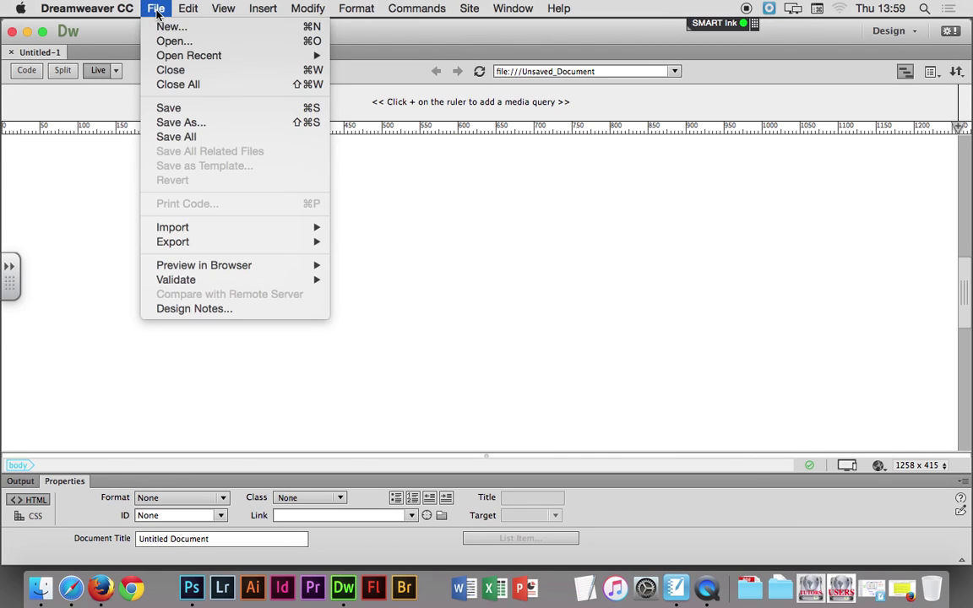
{"action": "left_click", "coordinate": [199, 110]}
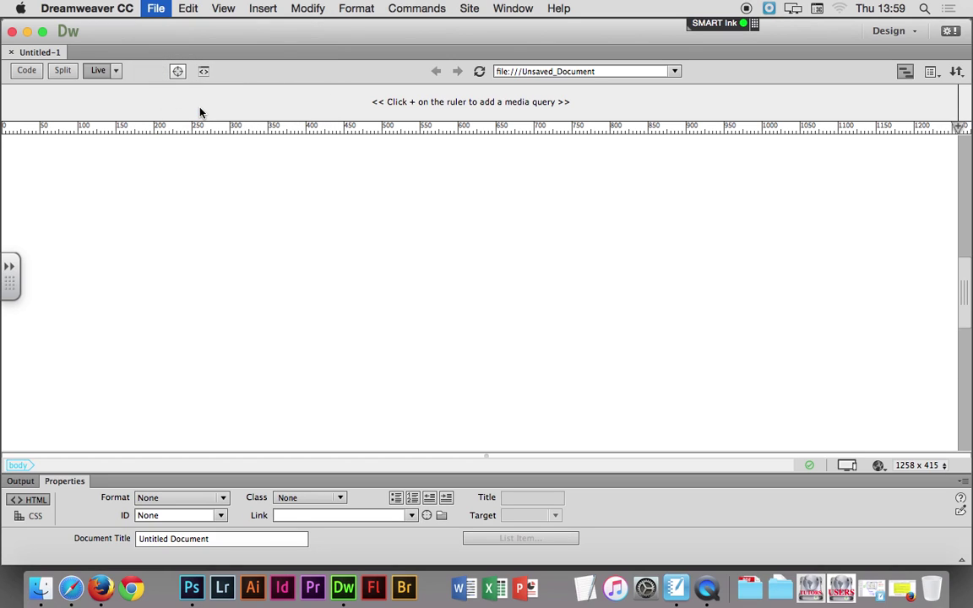